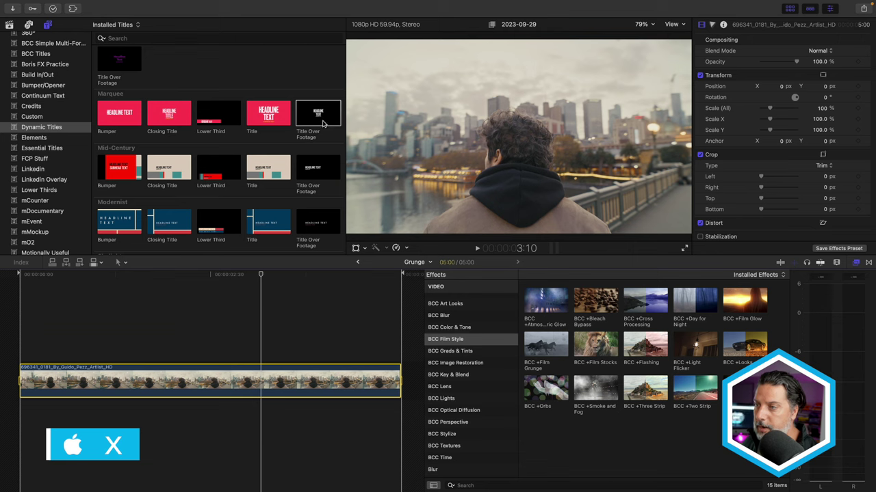
Connect the Title Over Footage title above the city clip and select it in the timeline
key("q")
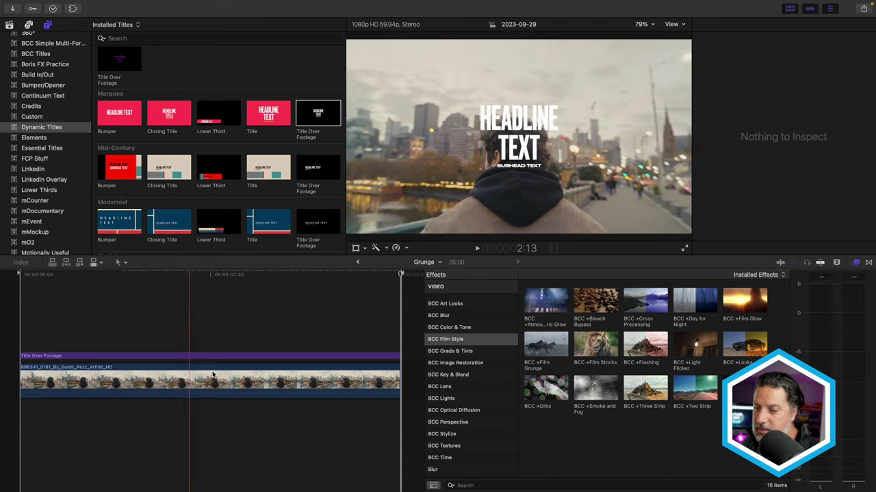
left_click(212, 356)
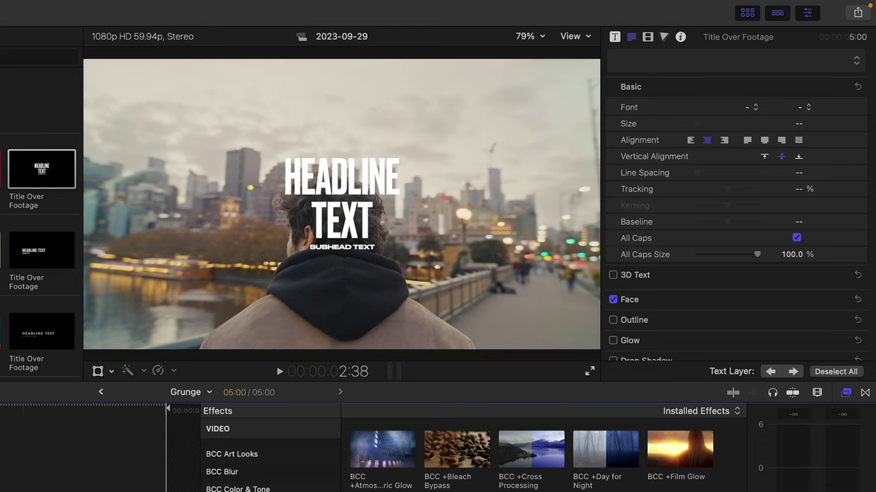
Change the headline to MEMORY on the first line and COLLECTION on the second
left_click(332, 191)
double_click(333, 192)
type("MEMORY")
key("Return")
double_click(345, 219)
type("COLLECTION")
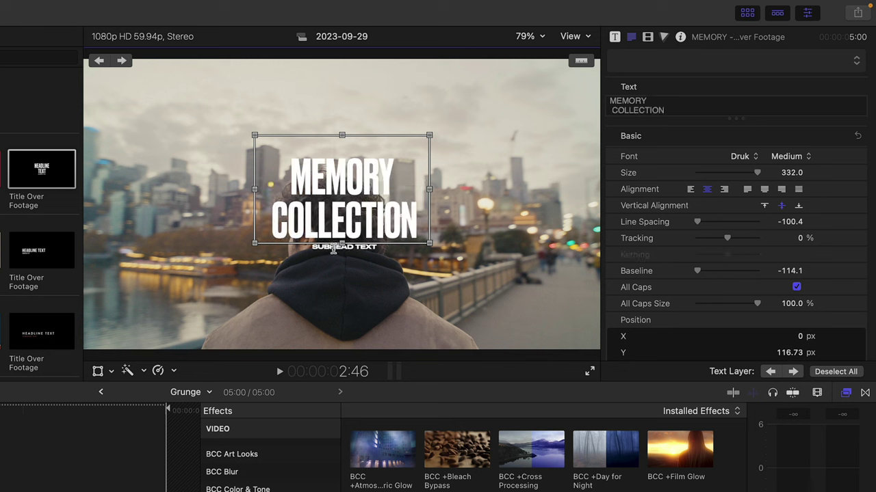
Replace the subhead with COMING DECEMBER and enlarge it to size 70
left_click(122, 61)
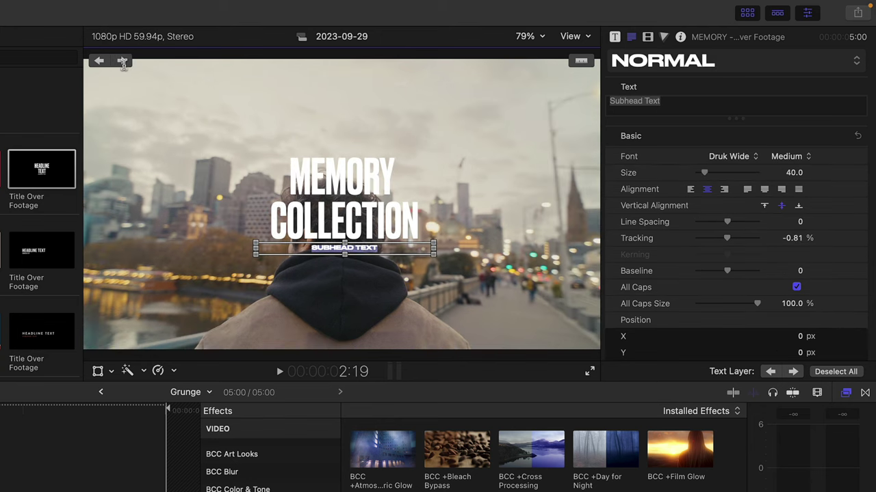
type("COMING")
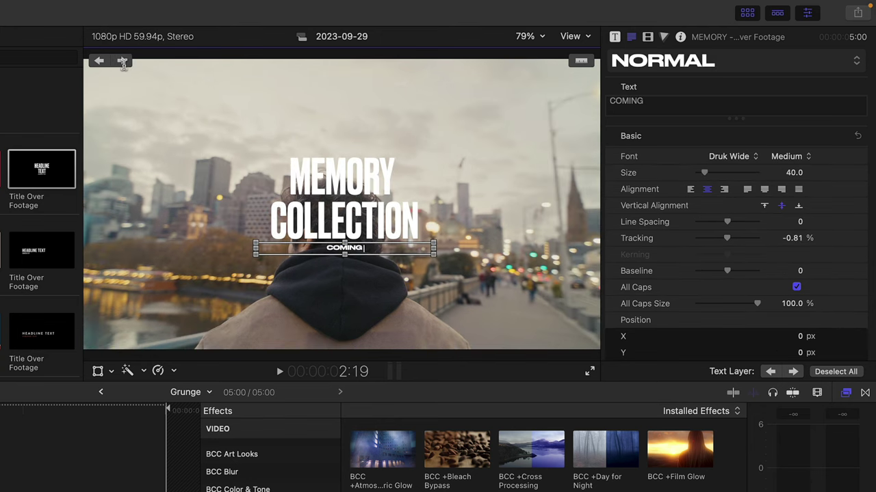
type(" DECEMBER")
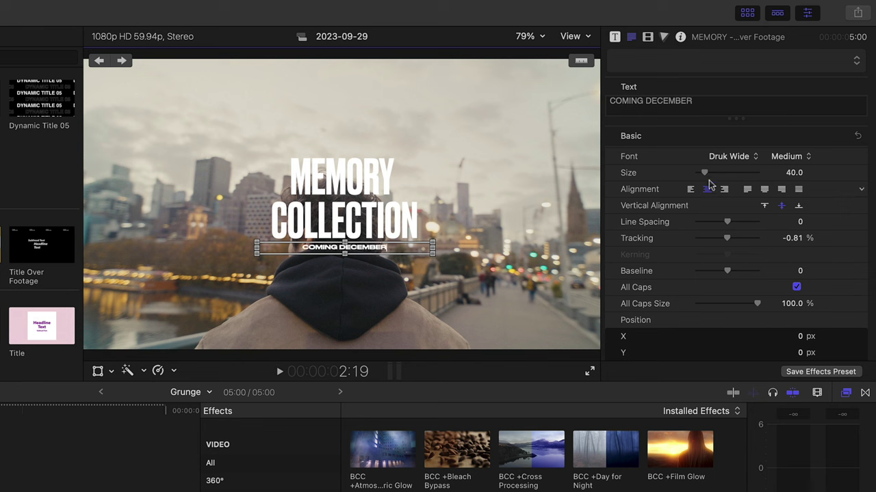
left_click_drag(711, 178, 716, 179)
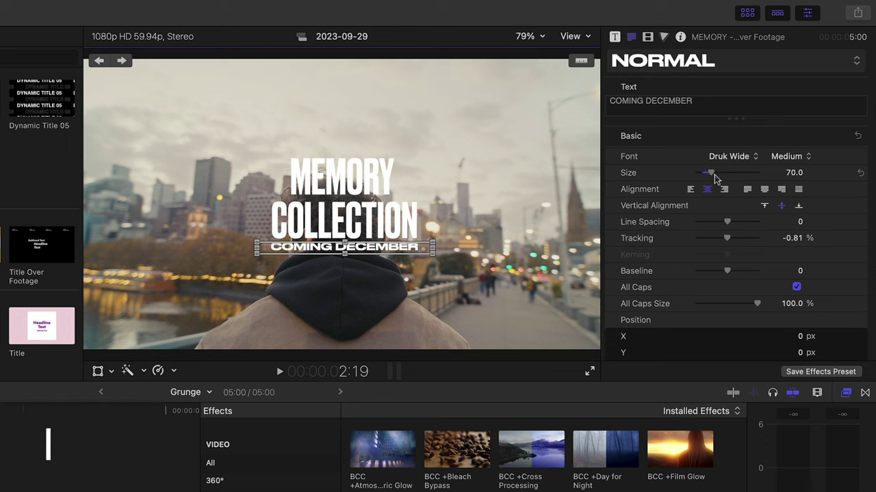
key("Escape")
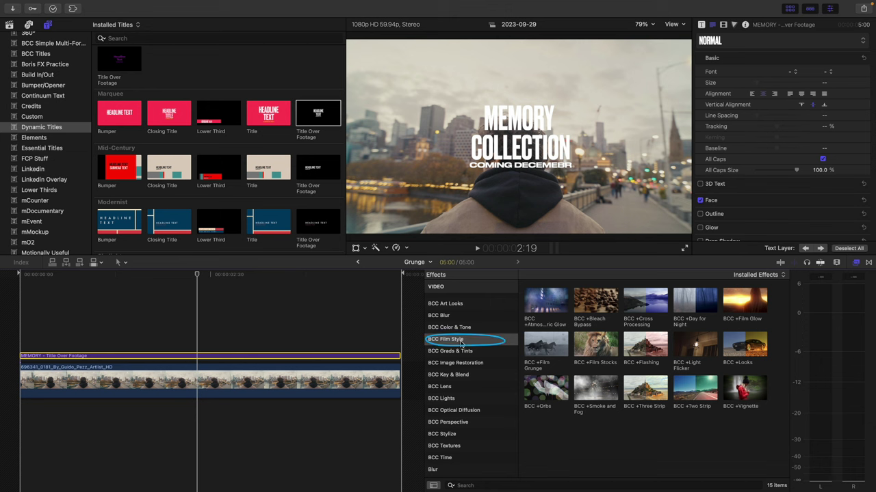
Drag BCC +Atmospheric Glow from BCC Film Style onto the title clip
left_click_drag(548, 303, 285, 358)
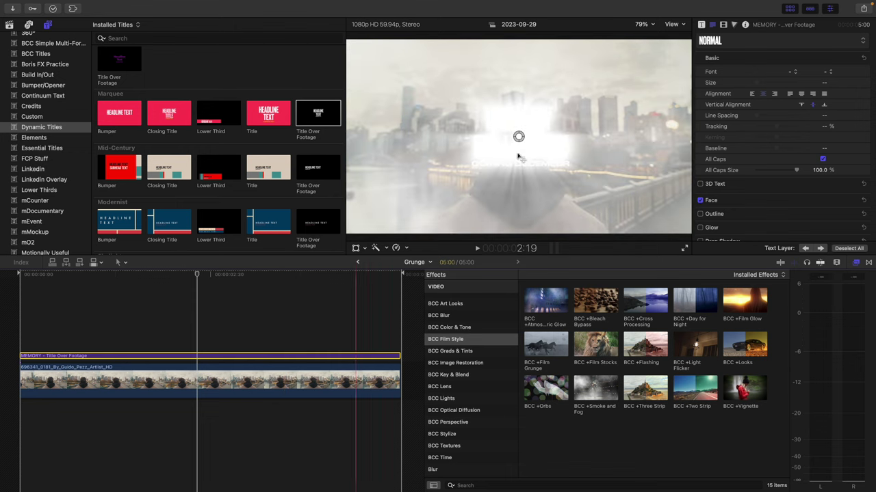
Uncheck the title's Build In and Build Out, then open Atmospheric Glow in the FX Editor
left_click(199, 374)
key("super+v")
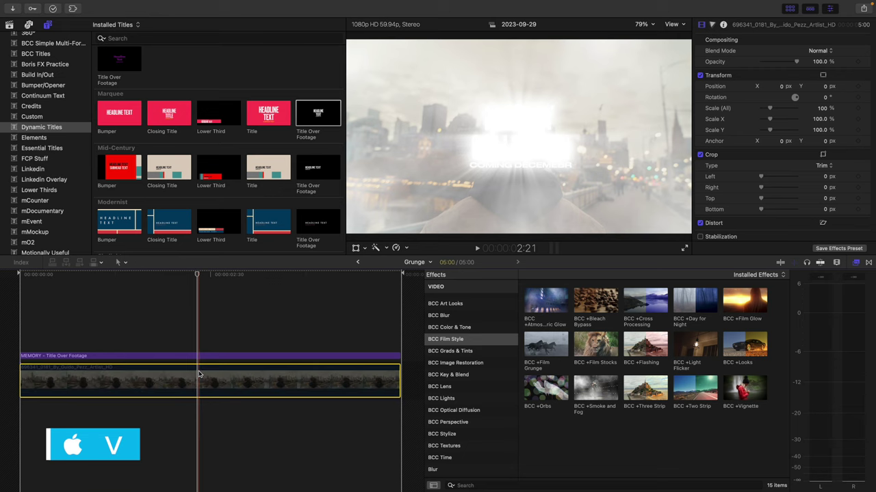
left_click(211, 357)
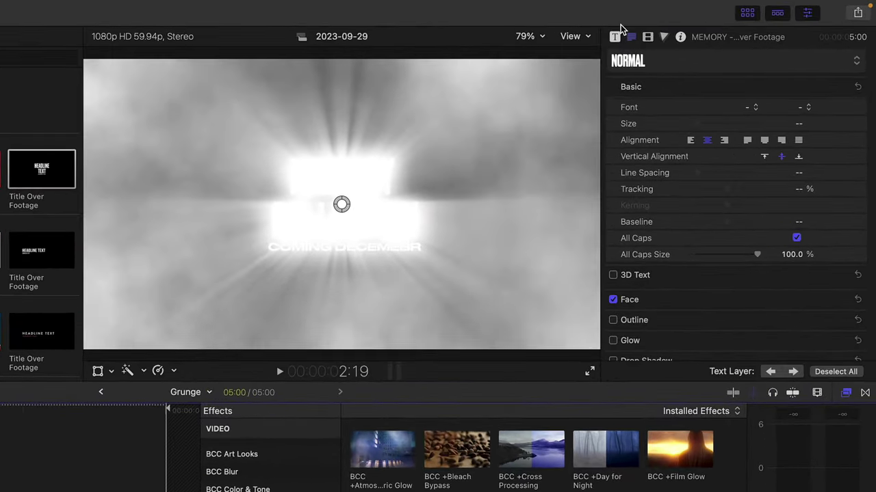
left_click(616, 36)
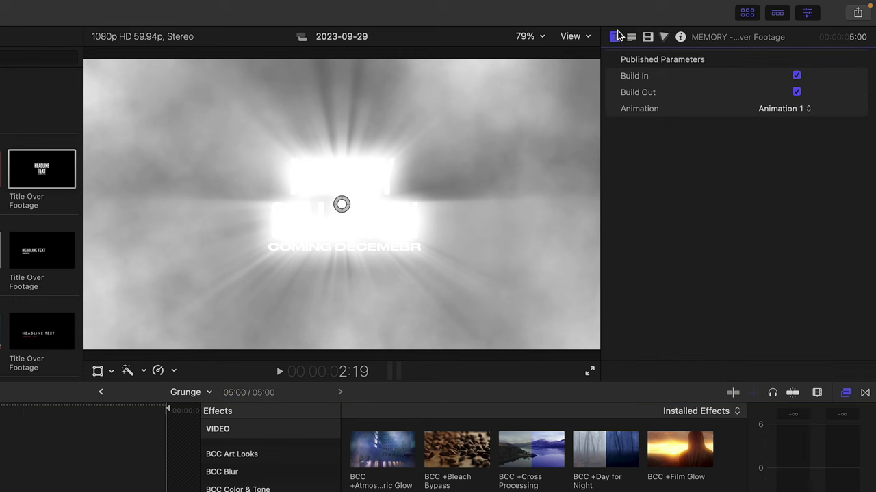
left_click(797, 93)
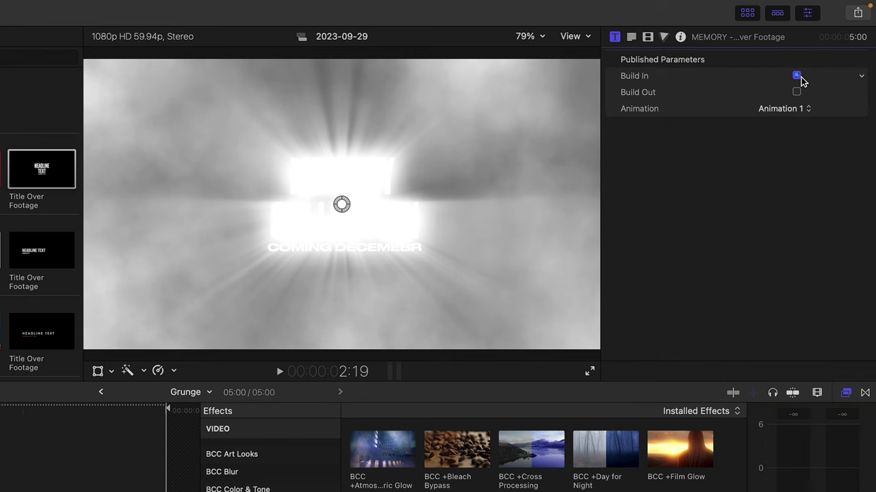
left_click(796, 76)
left_click(648, 37)
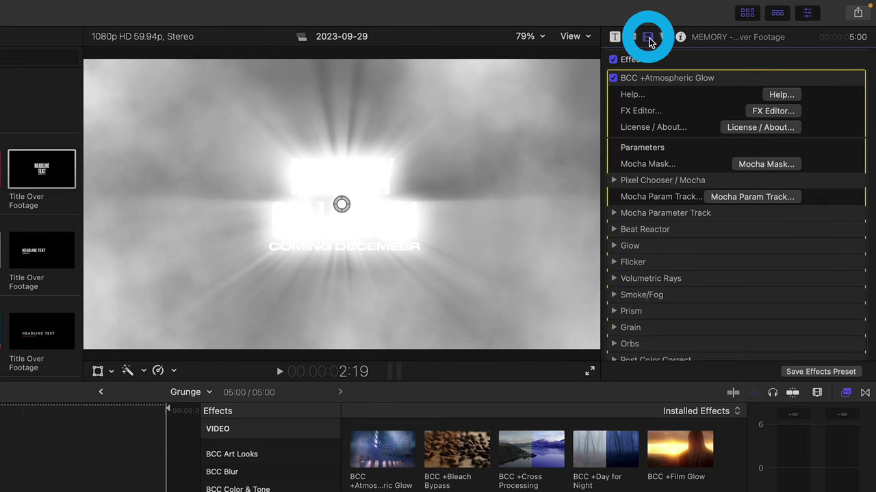
left_click(773, 112)
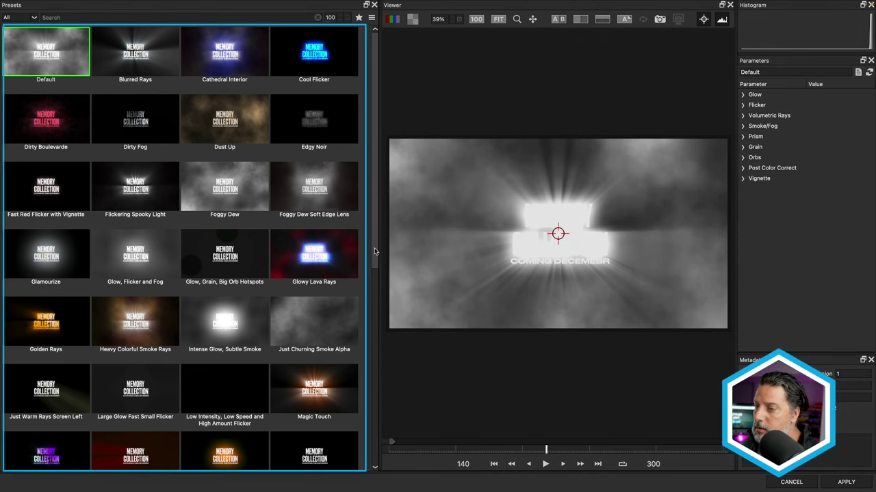
Filter presets to Text, preview Blurred Rays and Spooky Orbs, then apply Heavy Colorful Smoke Rays
scroll(374, 253, "down", 10)
scroll(374, 254, "up", 10)
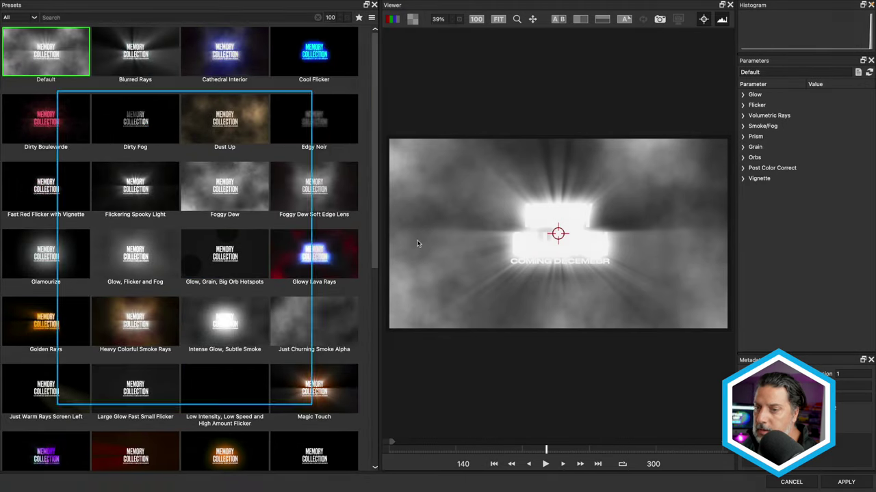
left_click(38, 17)
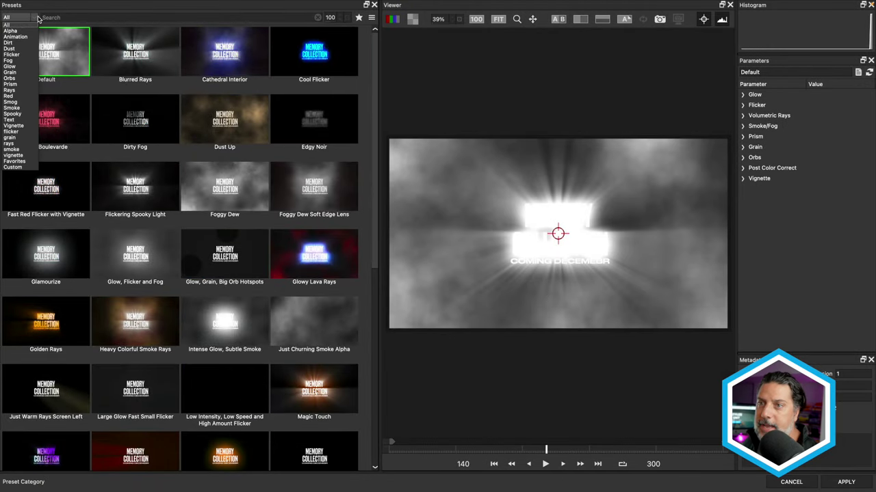
left_click(10, 120)
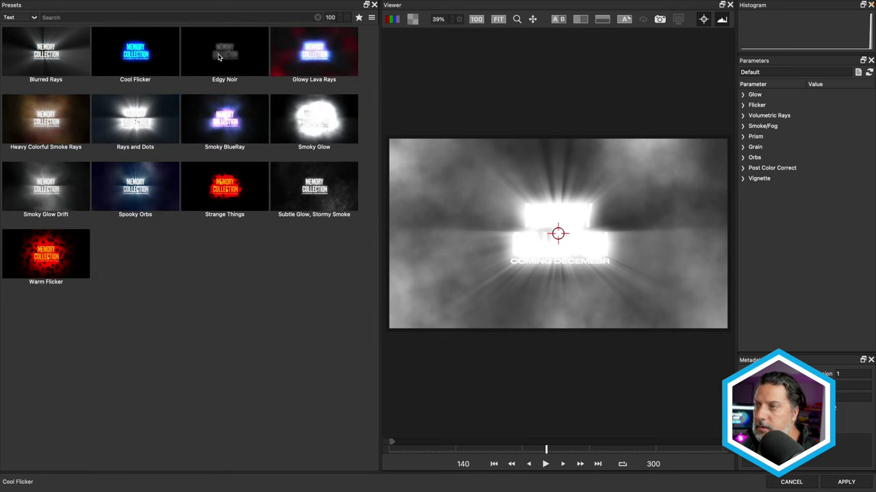
left_click(59, 44)
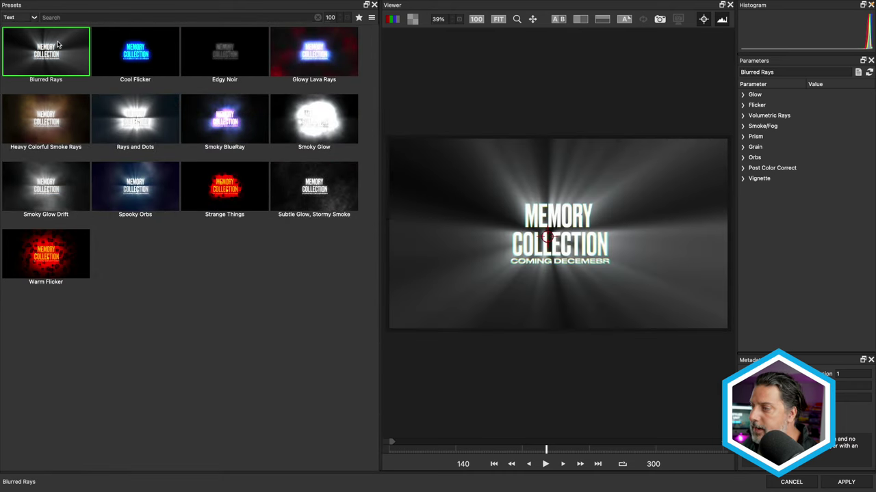
left_click(544, 464)
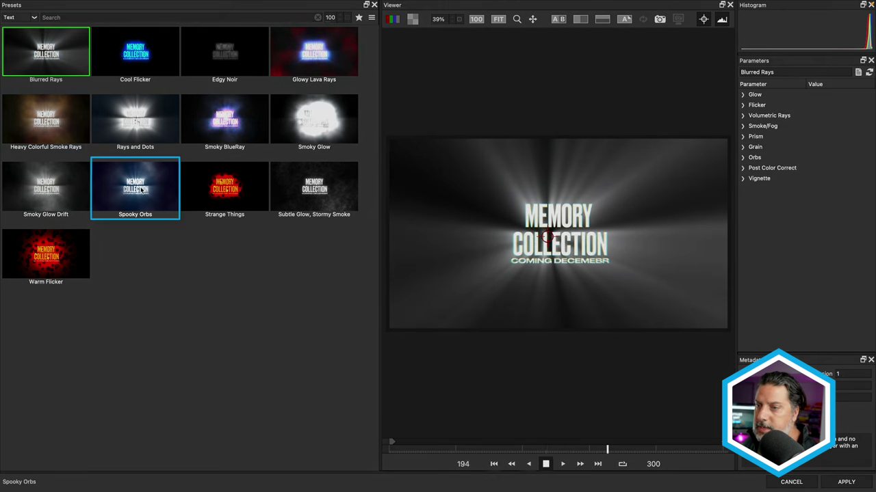
left_click(139, 190)
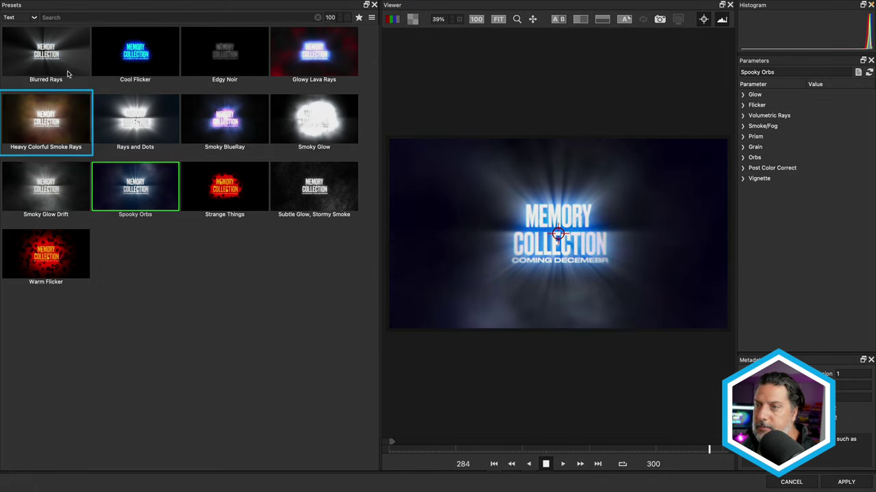
left_click(58, 122)
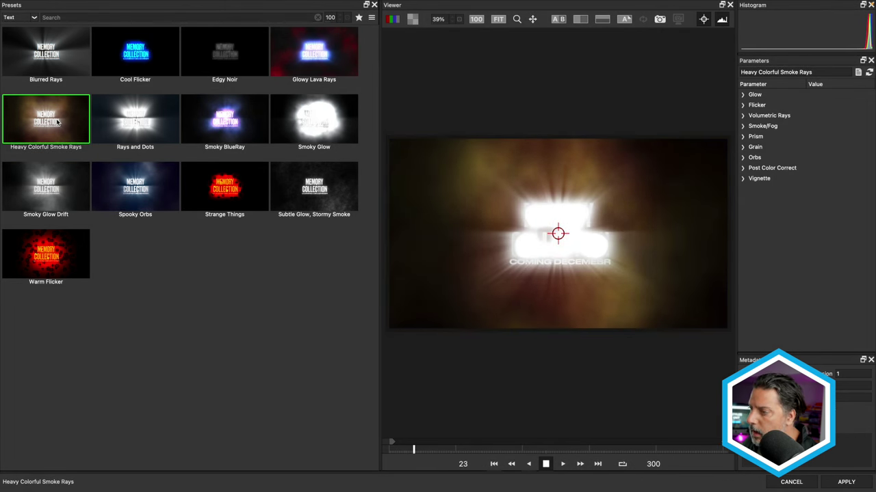
Expand the Glow group and set Glow Under Source to 100 and Intensity to 39
key("space")
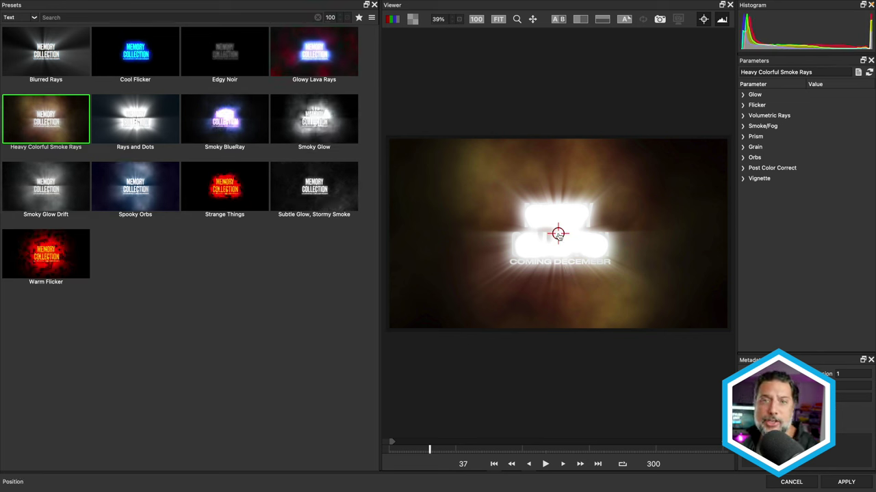
left_click(743, 95)
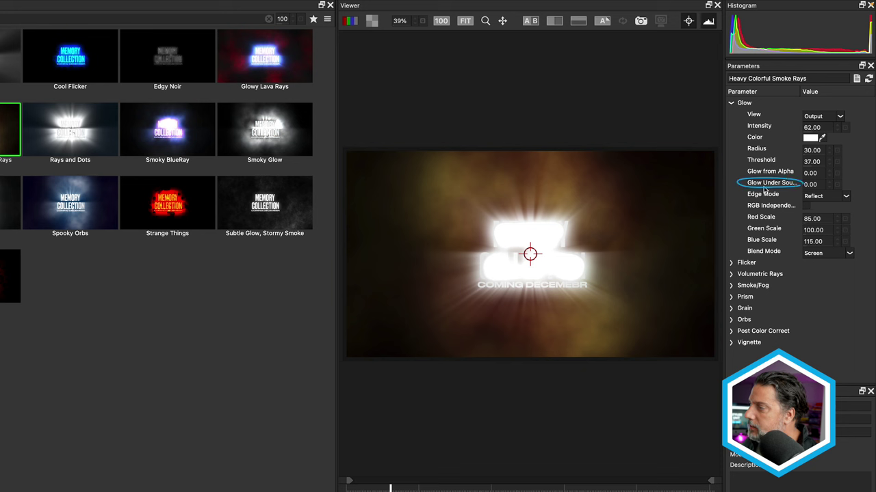
left_click_drag(832, 185, 873, 193)
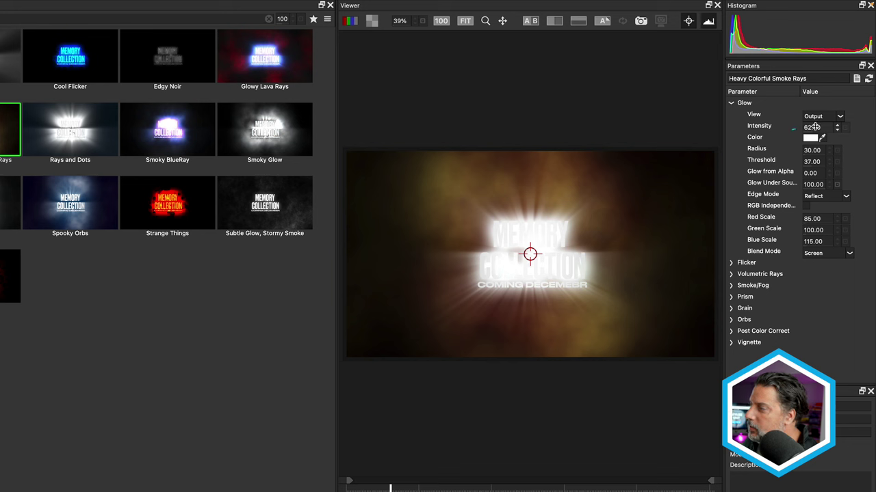
left_click_drag(814, 127, 798, 130)
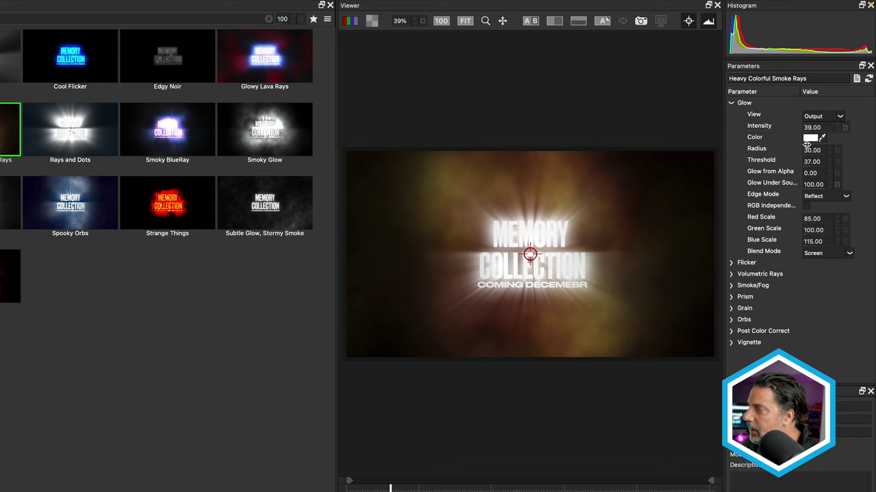
Make the glow colour pink, set Radius to 9, and enable RGB Independent
left_click(810, 139)
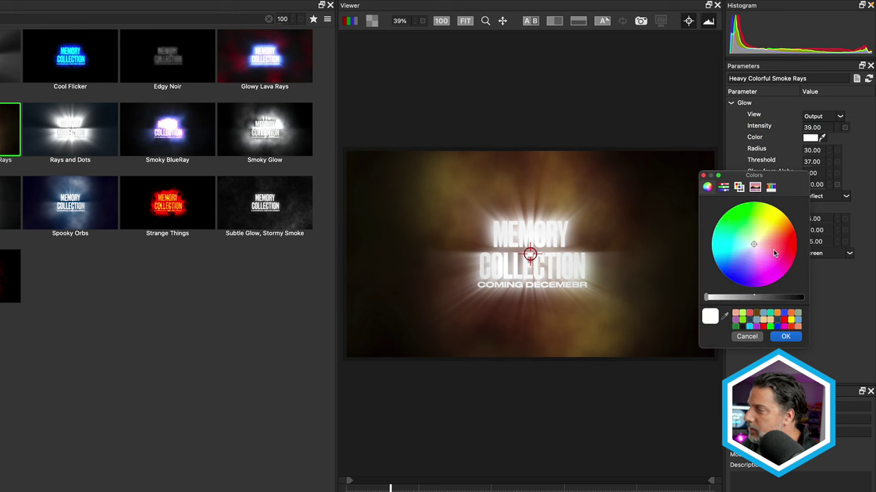
left_click_drag(775, 253, 791, 267)
left_click(786, 337)
left_click_drag(816, 154, 798, 151)
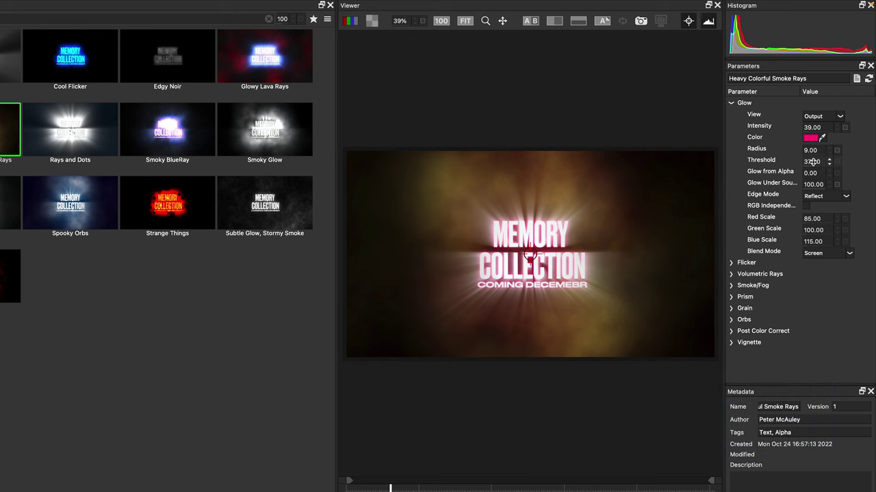
left_click(806, 205)
Shift the light source left, set ray Length to 100, Post Glow, and Brightness 42
left_click(731, 103)
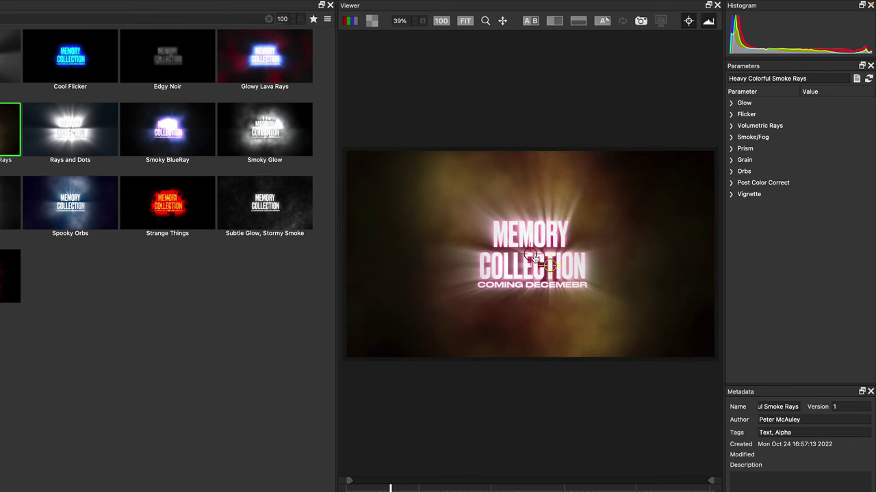
left_click_drag(562, 247, 533, 255)
left_click(731, 126)
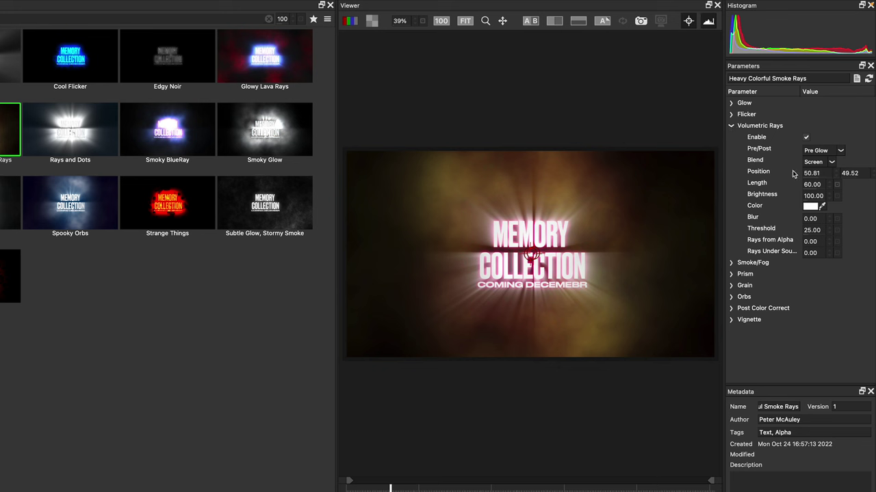
left_click_drag(809, 187, 839, 193)
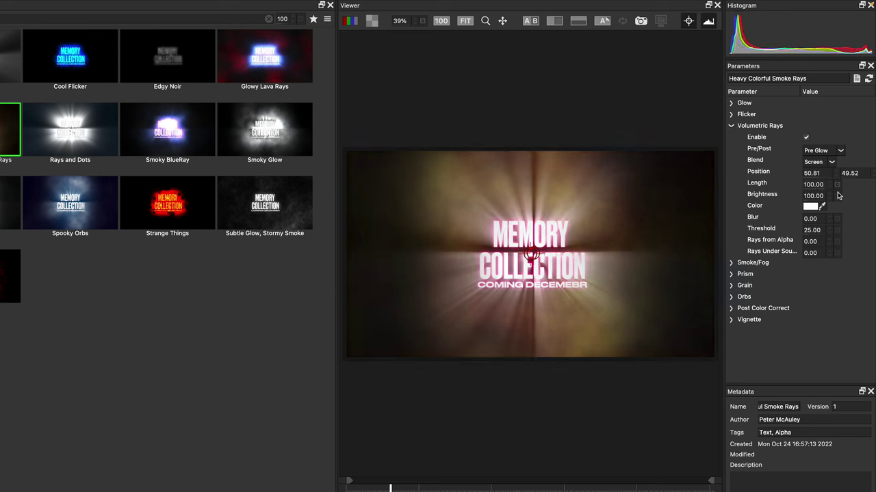
mouse_move(809, 173)
left_mouse_down()
mouse_move(795, 174)
mouse_move(827, 174)
mouse_move(787, 176)
mouse_move(802, 174)
mouse_move(797, 166)
left_mouse_up()
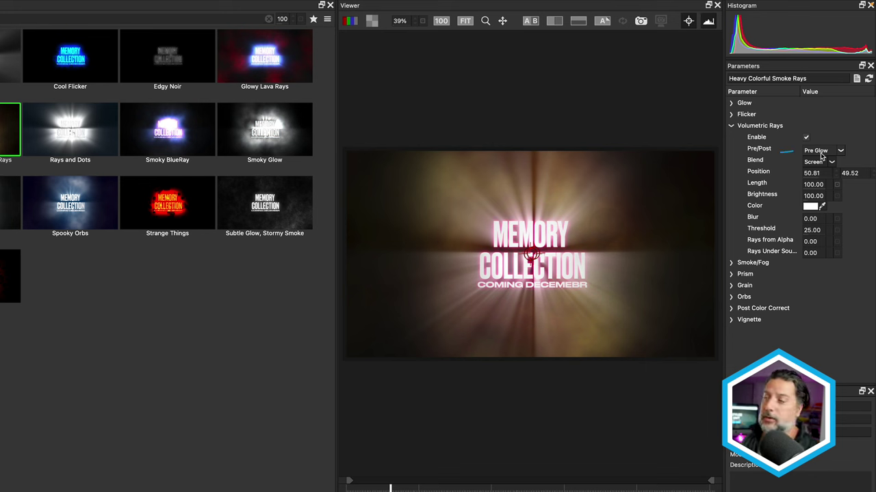
left_click(821, 157)
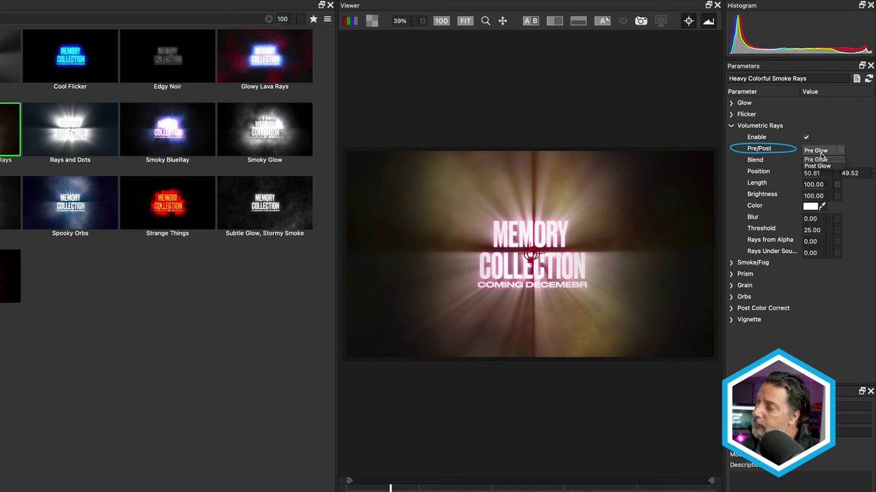
left_click(813, 167)
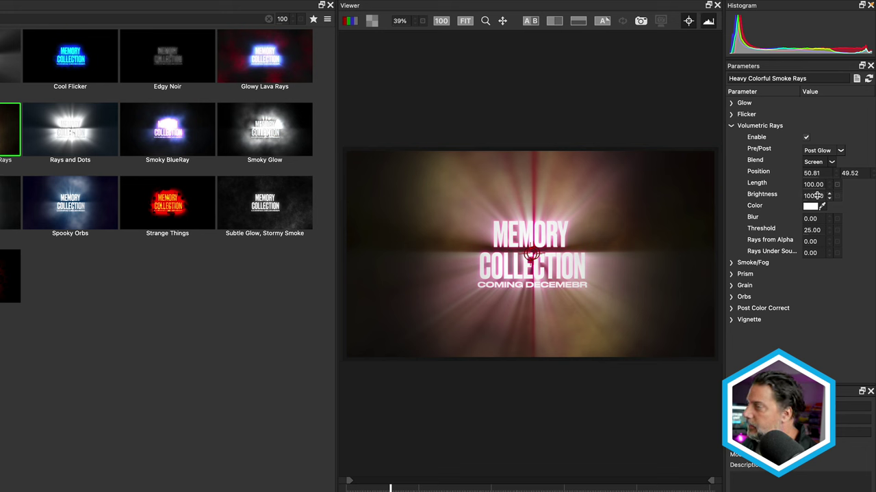
left_click_drag(794, 194, 790, 194)
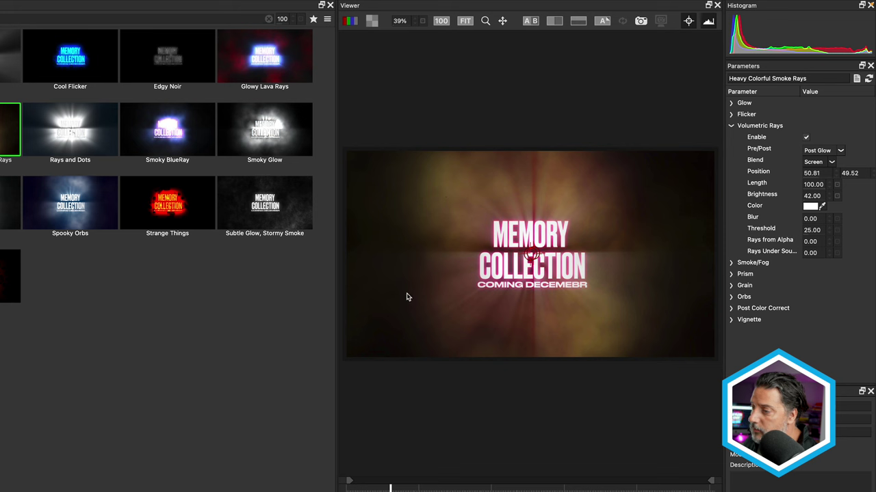
Compare the look with Smoke/Fog on and off, leaving Smoke/Fog disabled
left_click(731, 263)
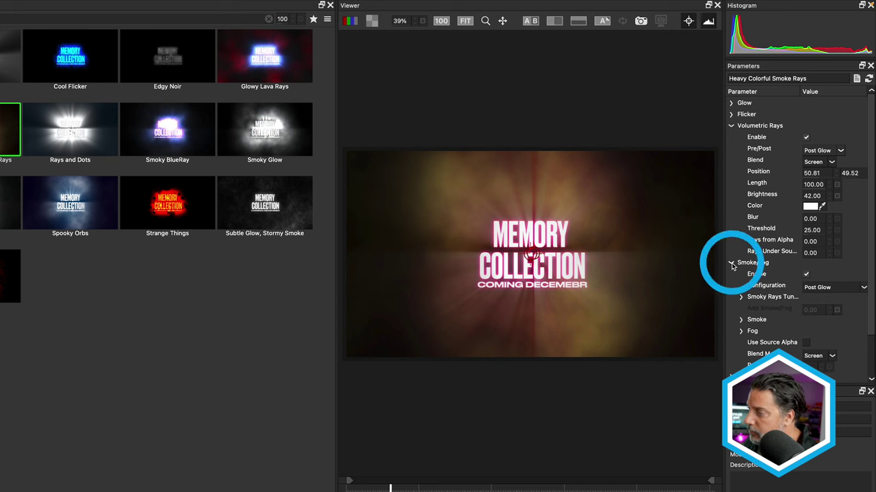
left_click(807, 274)
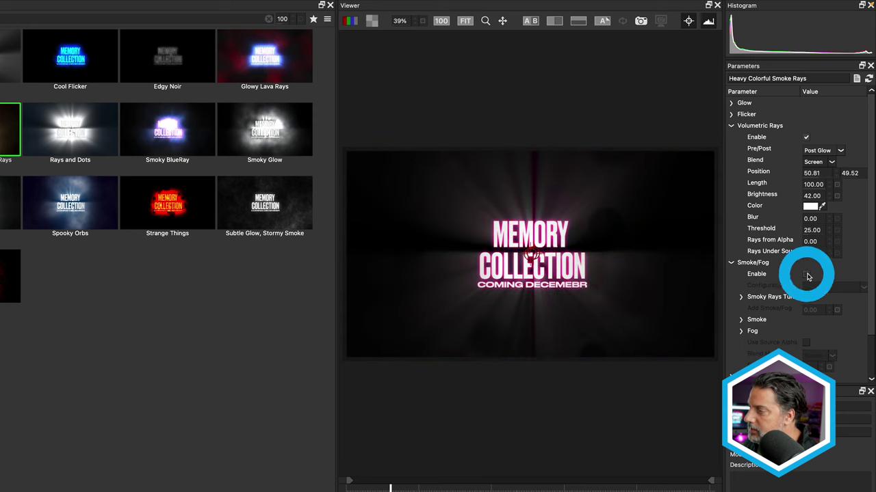
left_click(807, 274)
left_click(806, 274)
left_click(806, 274)
left_click(807, 274)
left_click(807, 274)
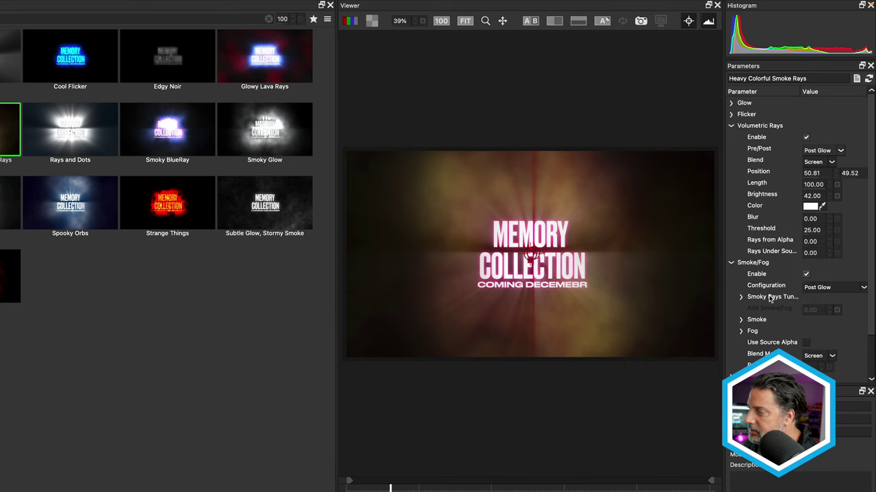
scroll(780, 281, "down", 2)
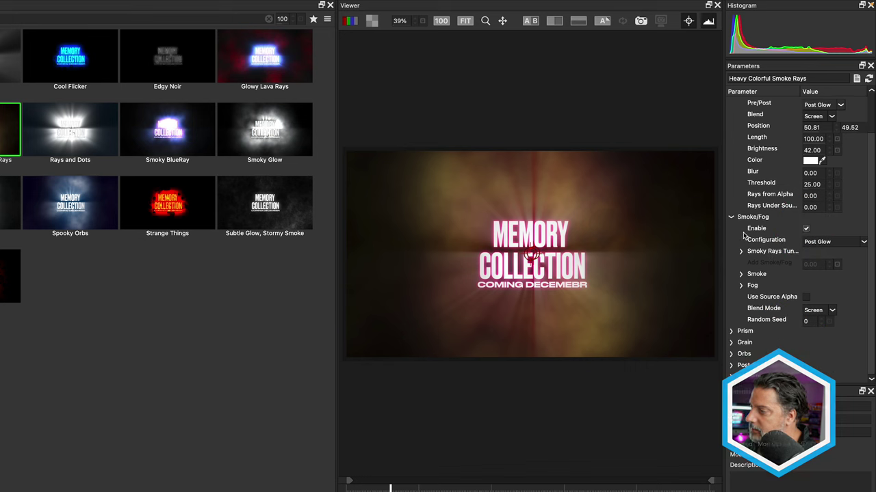
left_click(806, 228)
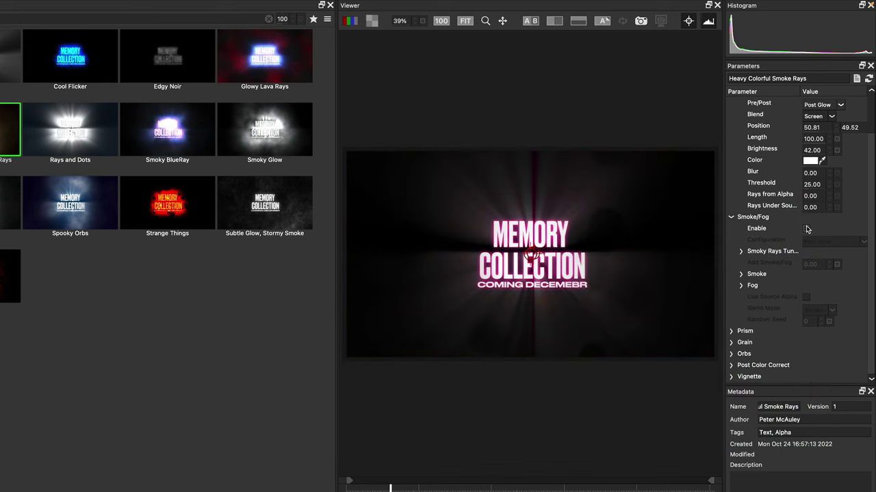
left_click(732, 216)
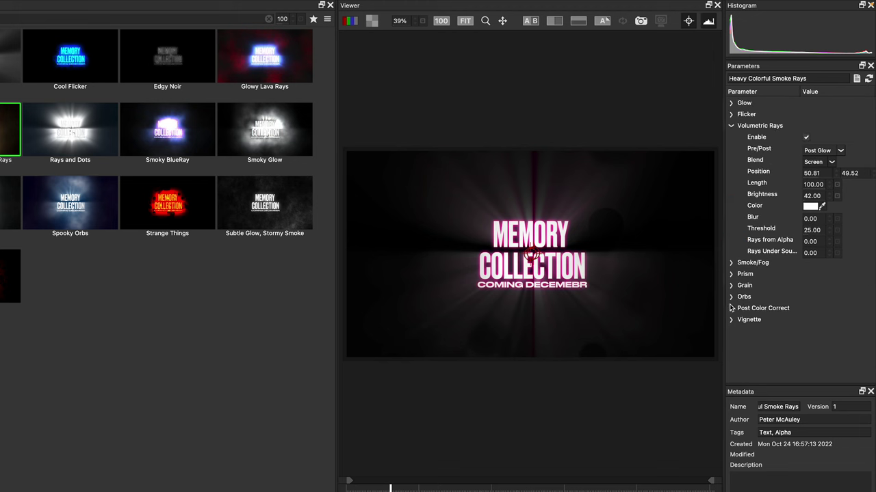
Set orb Speed to 50, Count to 83 and Scale to 45, and apply the look
left_click(730, 297)
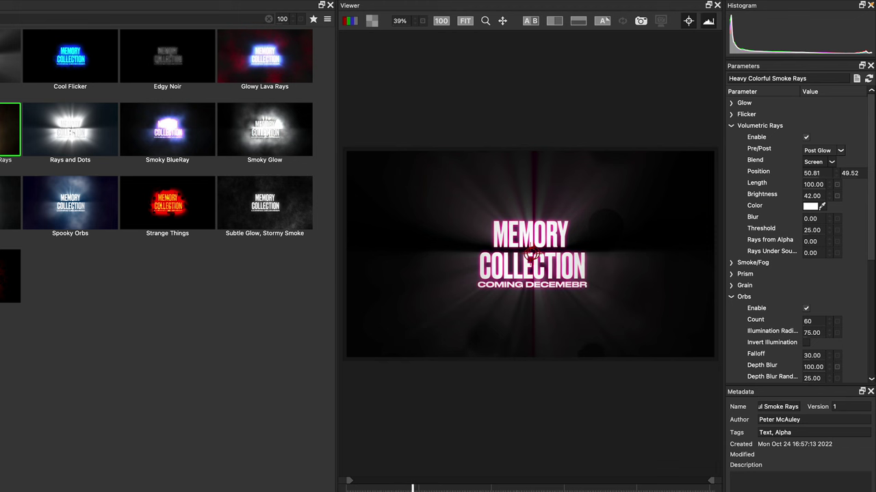
scroll(750, 357, "down", 5)
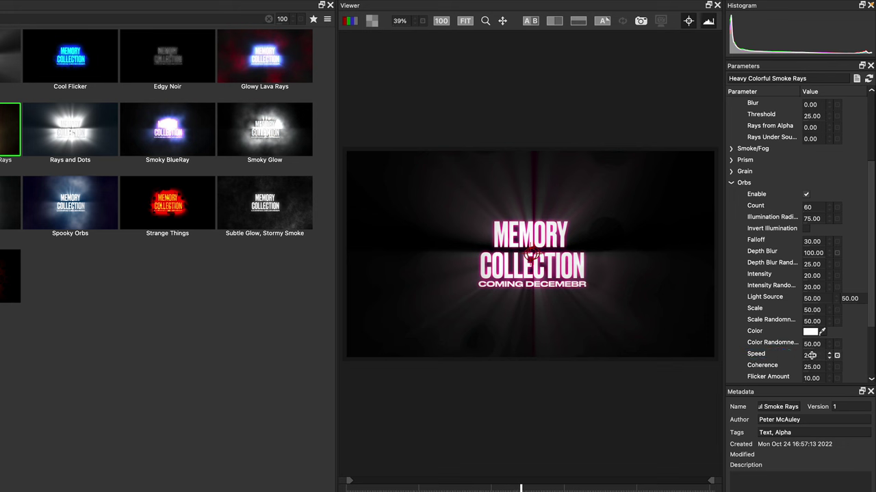
left_click(811, 356)
left_click(810, 355)
left_click(808, 379)
left_click(839, 355)
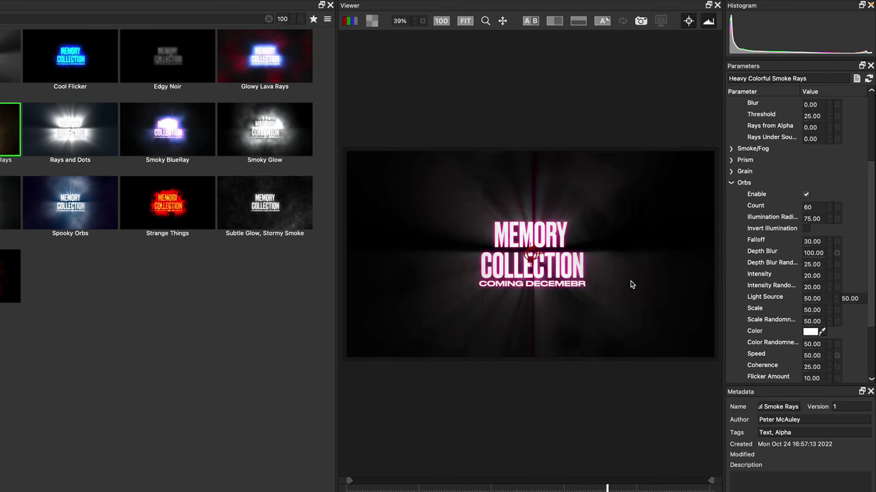
left_click_drag(807, 207, 829, 208)
left_click_drag(827, 311, 819, 311)
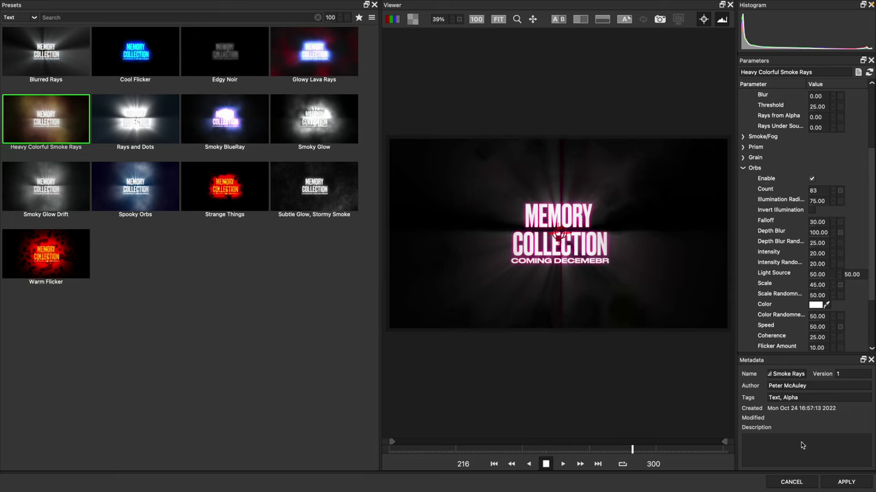
left_click(845, 481)
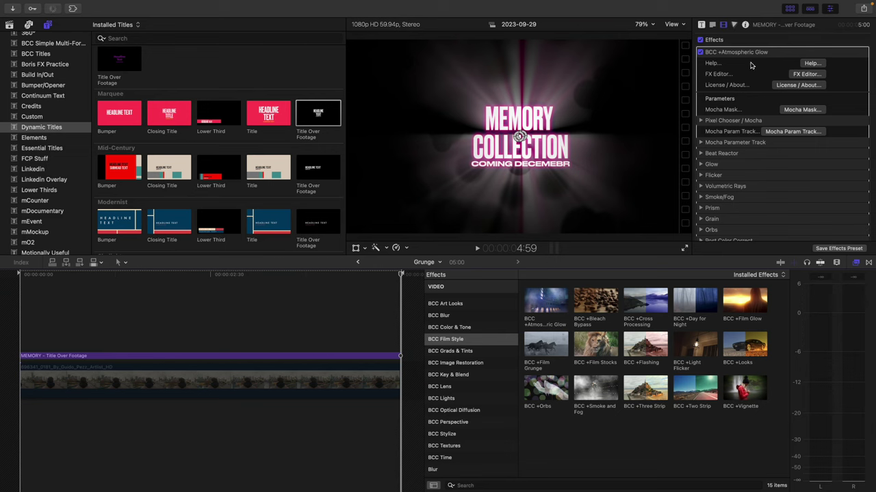
Swap Atmospheric Glow for BCC +Video Glitch from BCC Stylize, preview it, and open FX Editor
key("Delete")
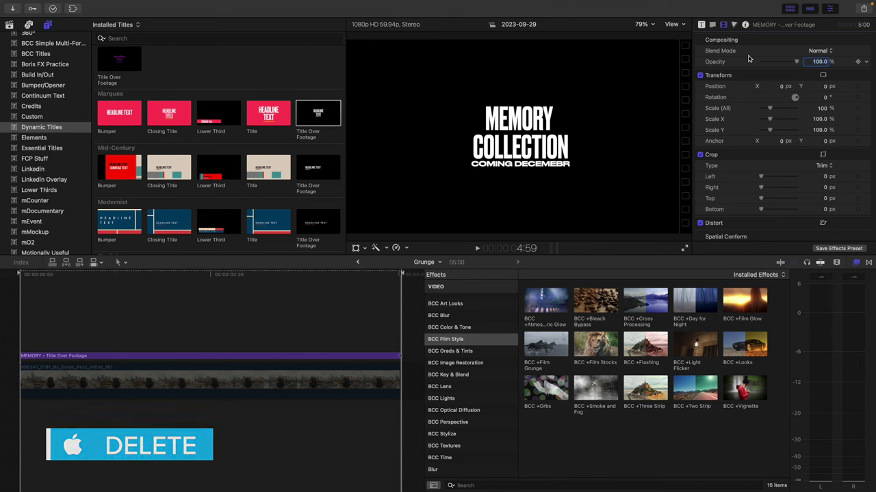
left_click(445, 434)
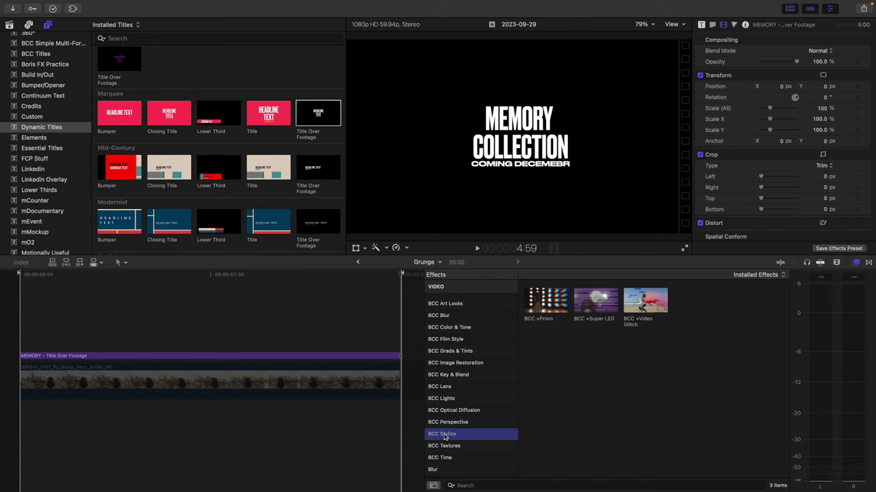
left_click_drag(646, 302, 323, 356)
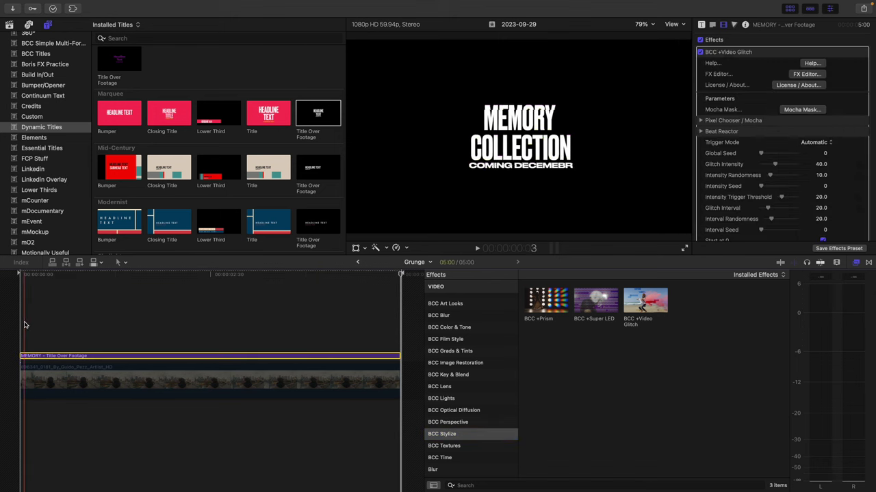
key("space")
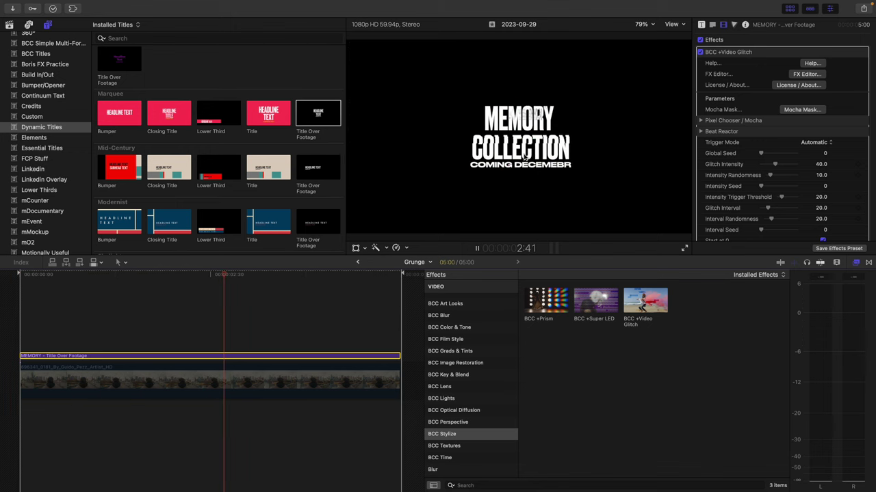
key("space")
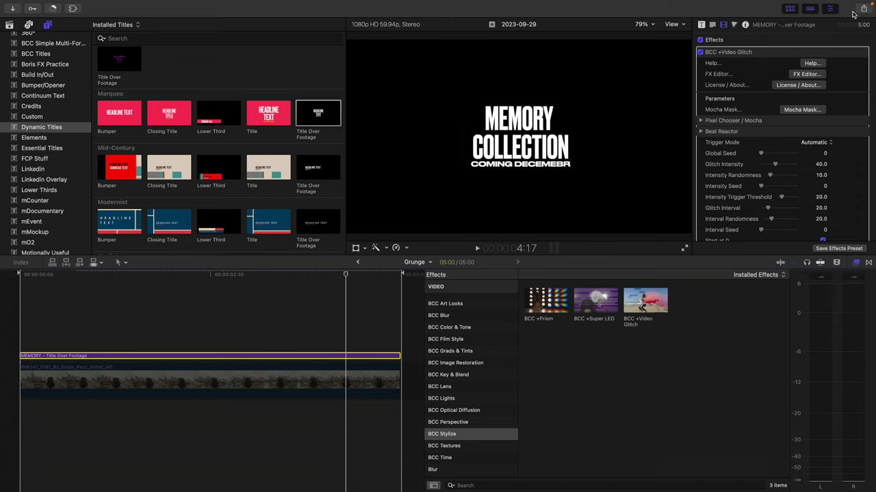
left_click(807, 75)
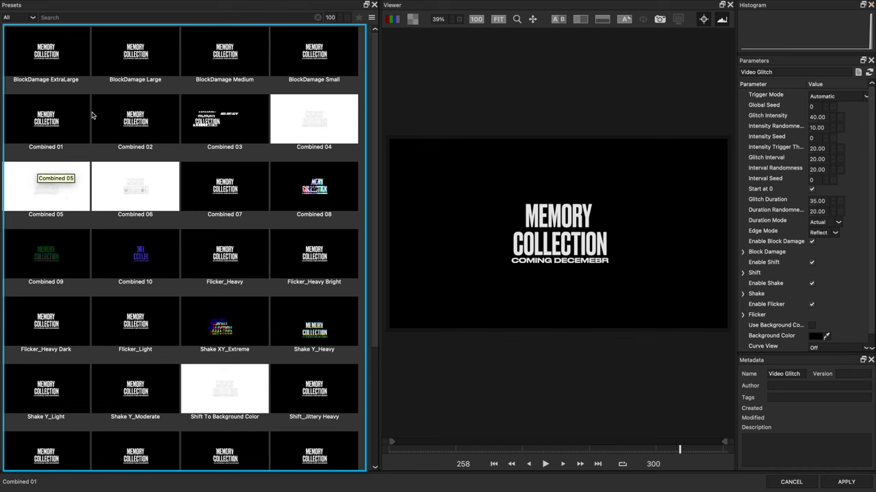
Preview Combined 03 and Shake XY_Extreme, then apply the Shake Y_Heavy preset
left_click(218, 120)
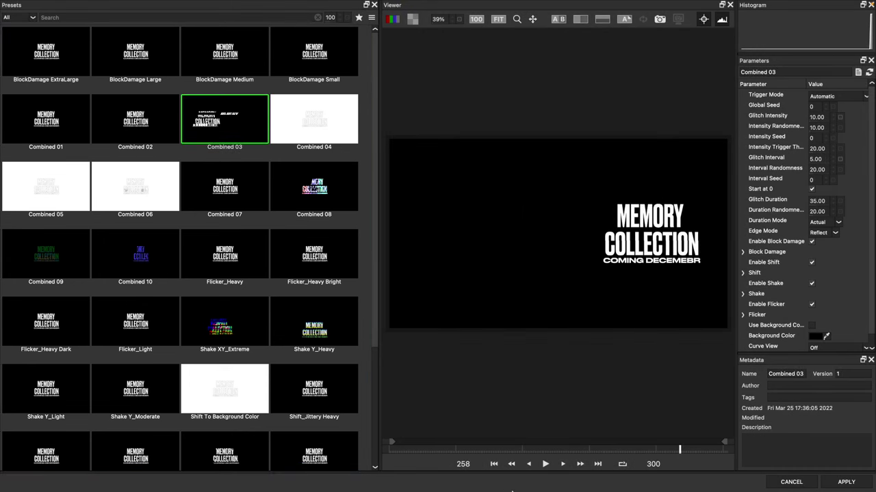
left_click(545, 464)
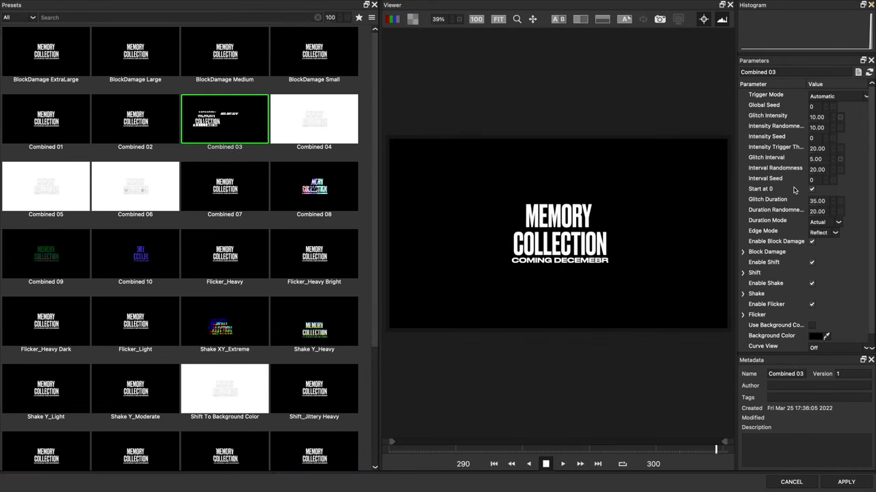
scroll(790, 194, "down", 1)
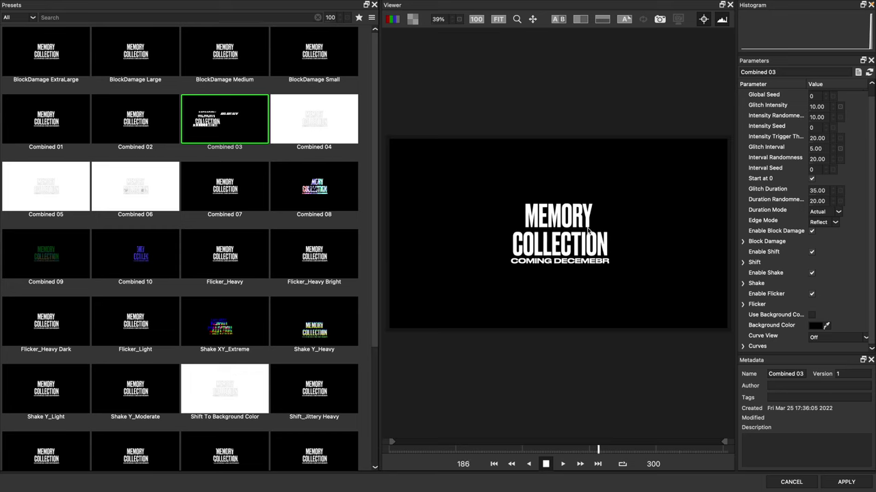
left_click(210, 314)
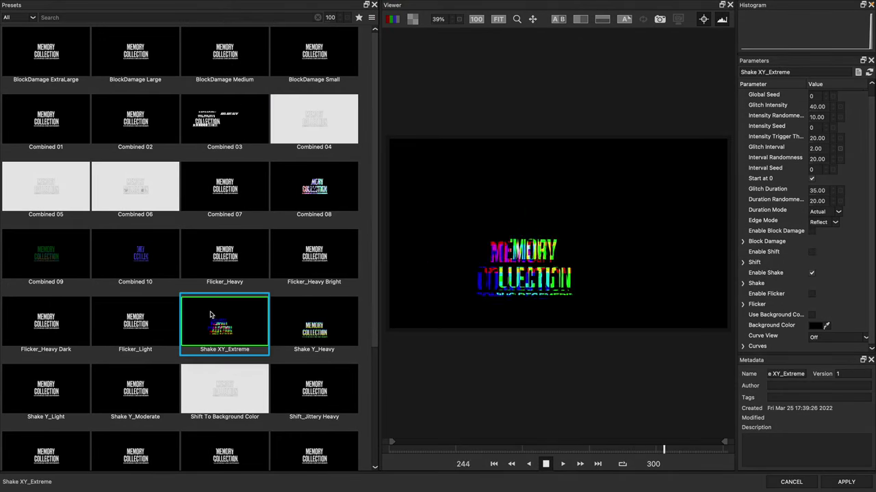
left_click(306, 331)
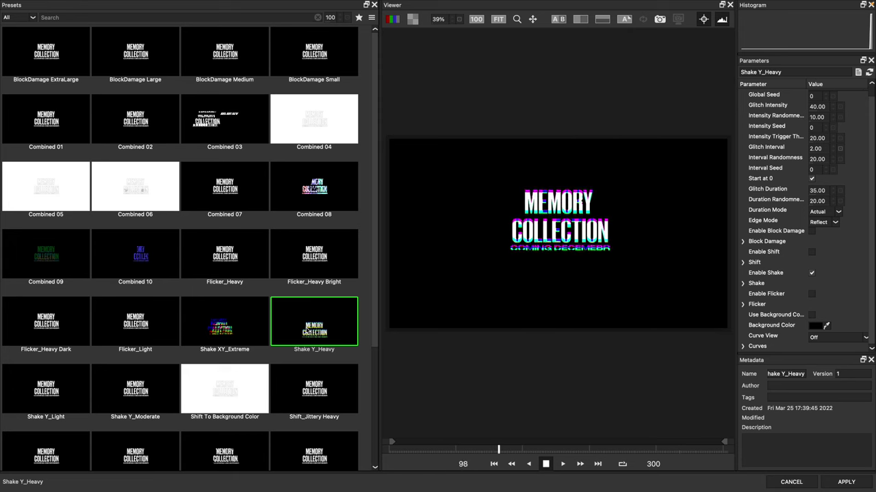
left_click(792, 483)
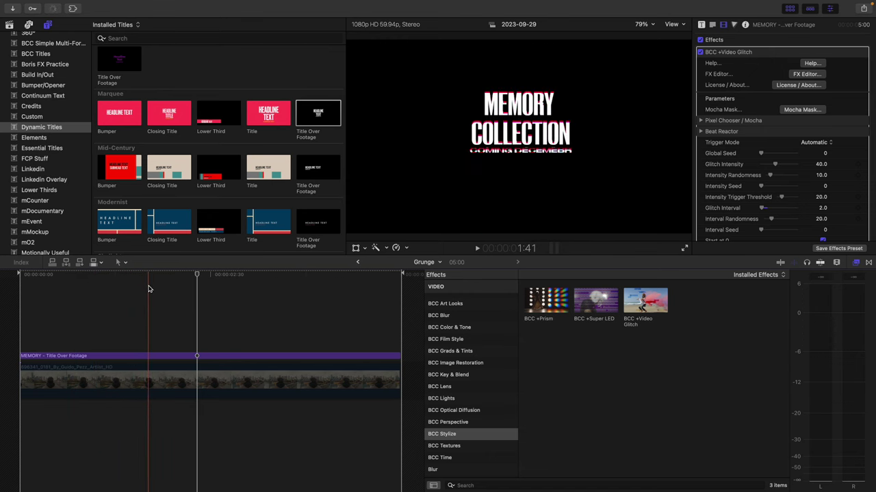
Keyframe the title's BCC +Video Glitch Mix from 100% at the start to 0% at 2:00
left_click(176, 355)
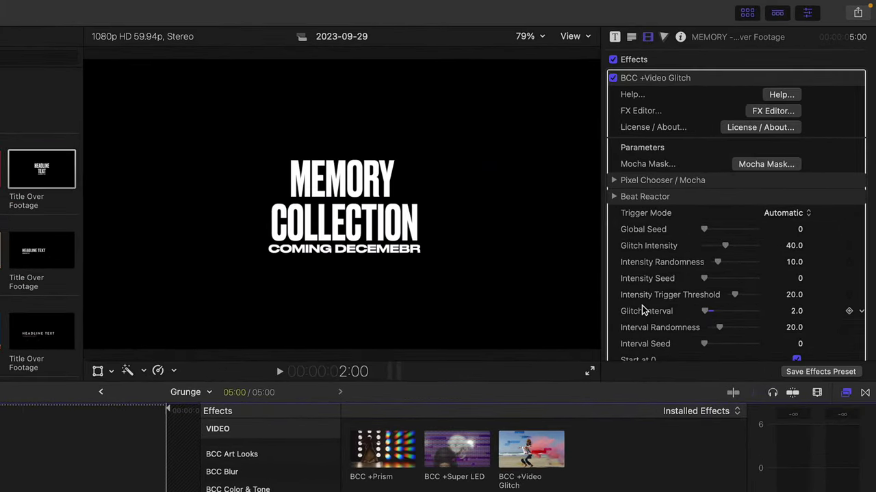
scroll(698, 235, "down", 10)
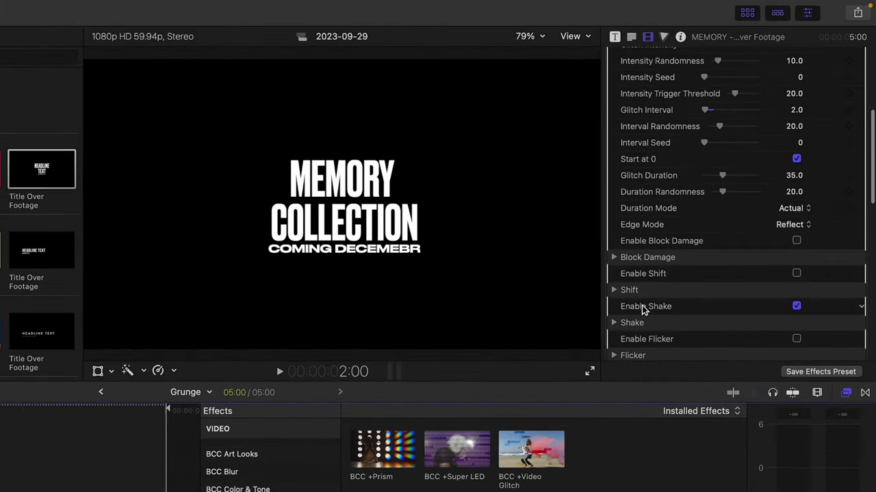
scroll(643, 311, "down", 3)
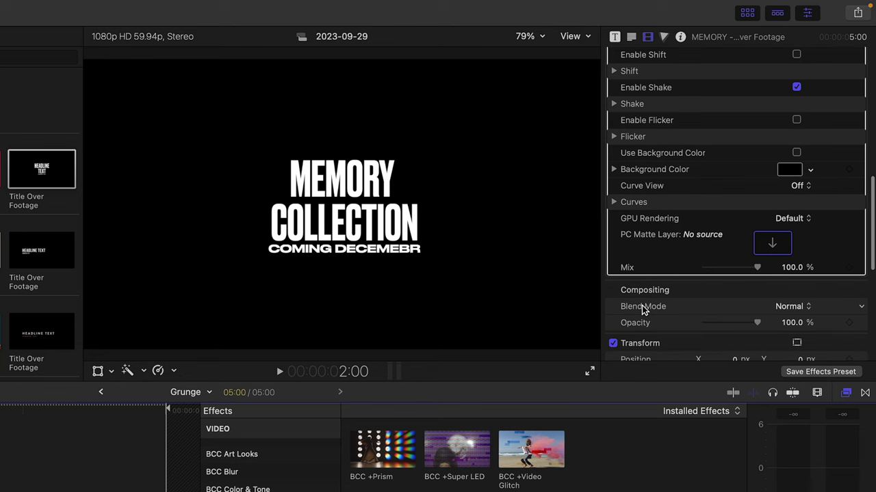
left_click(849, 268)
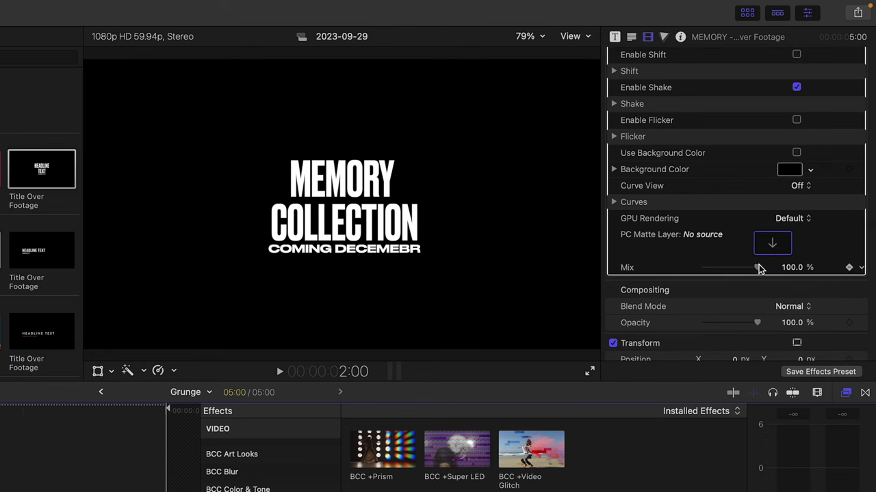
left_click_drag(757, 269, 669, 267)
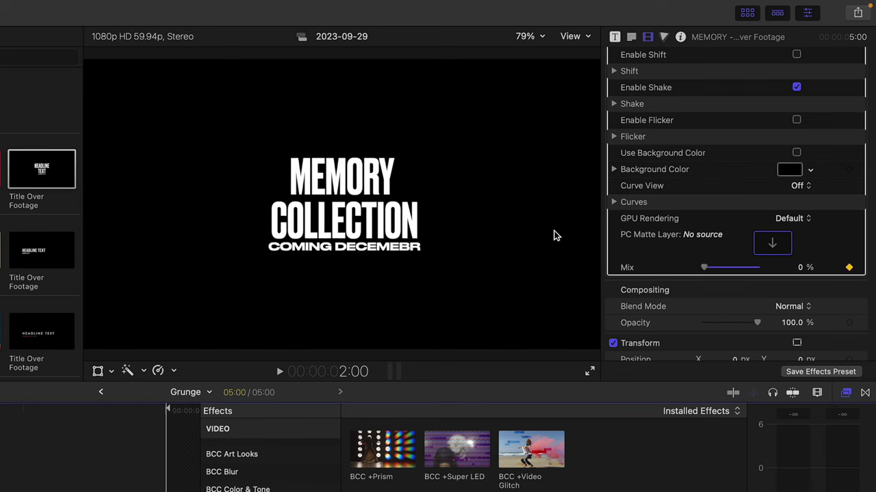
scroll(791, 280, "up", 10)
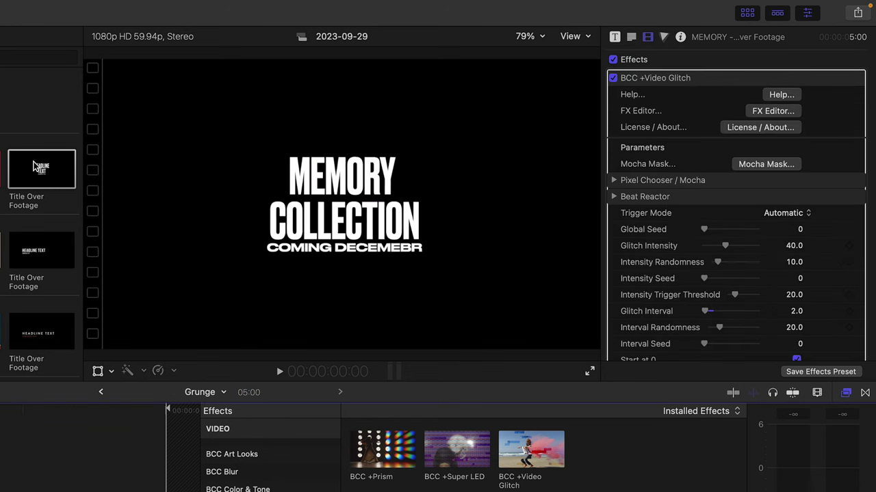
scroll(791, 280, "down", 10)
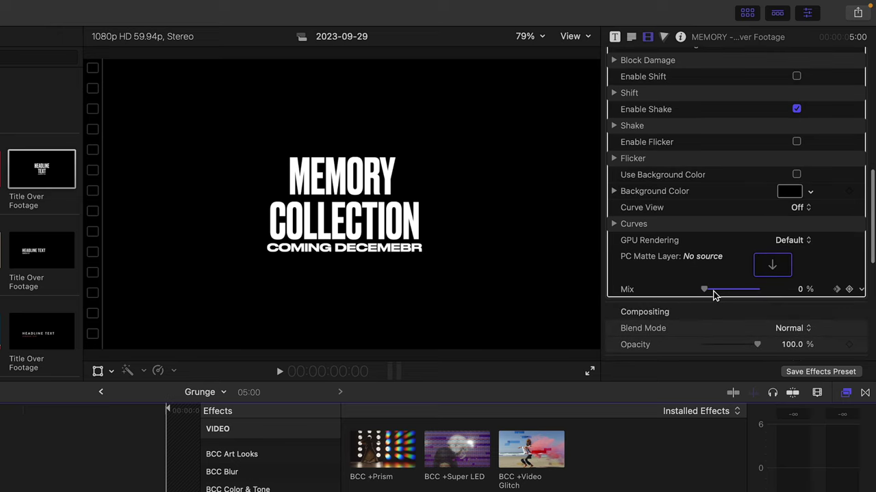
left_click_drag(707, 290, 756, 289)
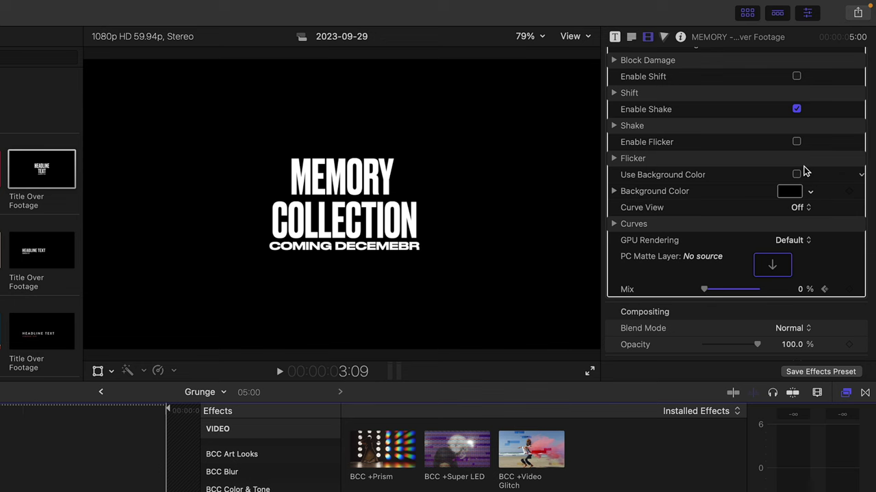
Apply BCC +Film Grunge from the BCC Film Style effects to the selected timeline clip
scroll(803, 171, "up", 10)
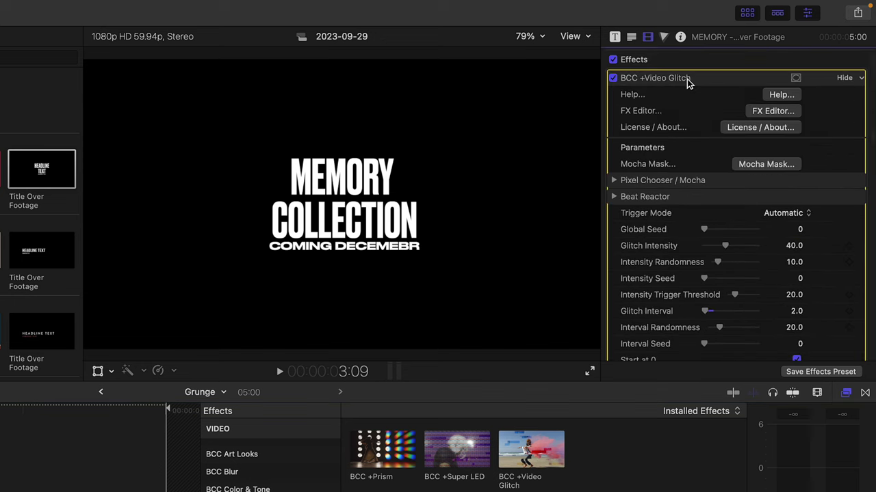
scroll(688, 80, "down", 10)
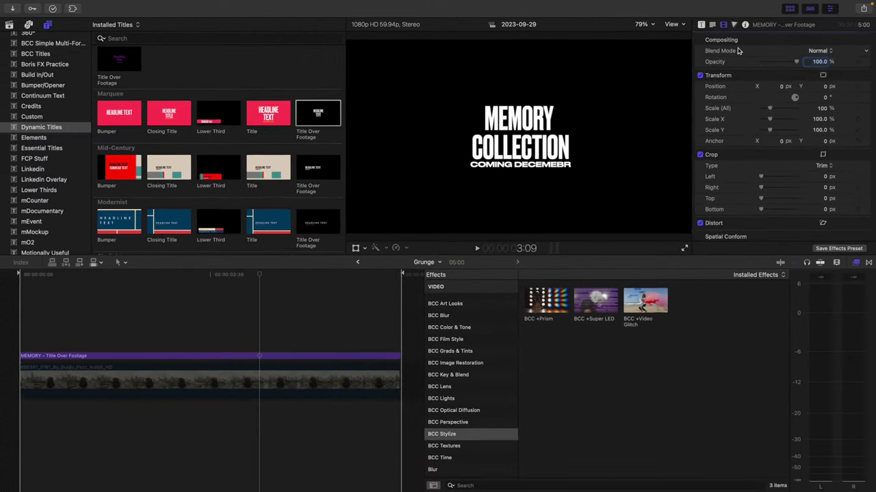
left_click(238, 365)
left_click(469, 340)
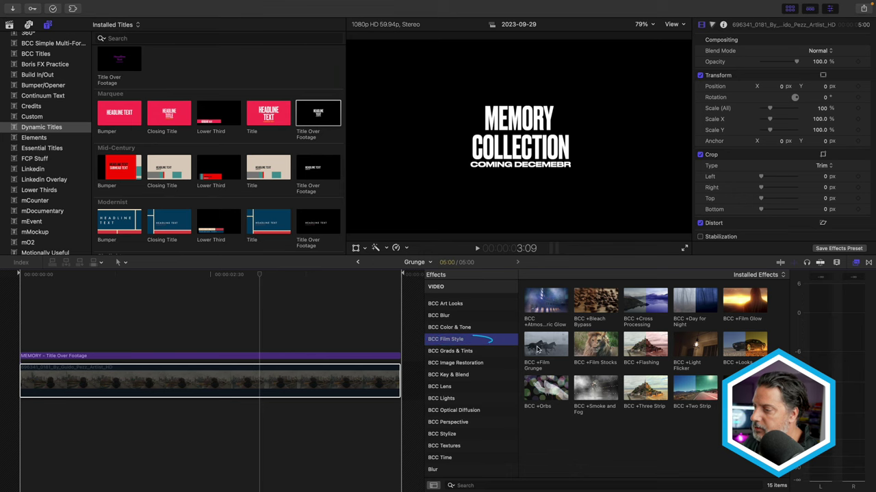
left_click_drag(537, 349, 283, 359)
Play the clip twice to preview the grunge effect over the city footage
key("space")
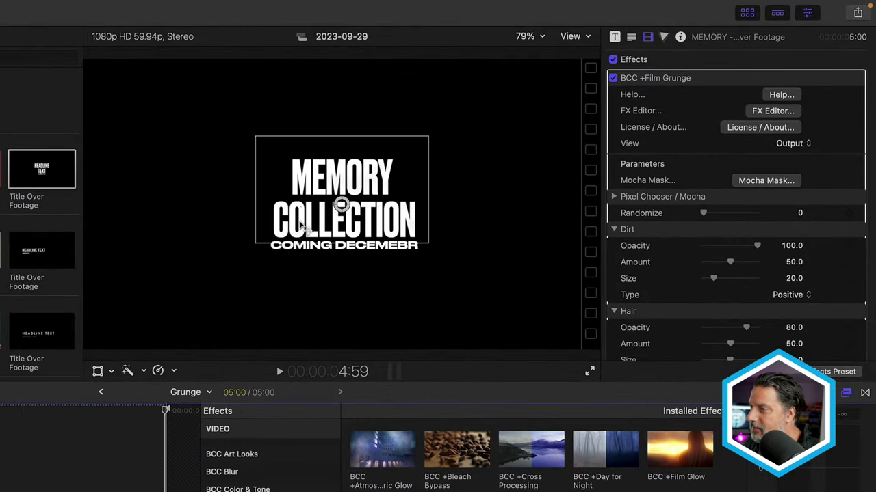
key("space")
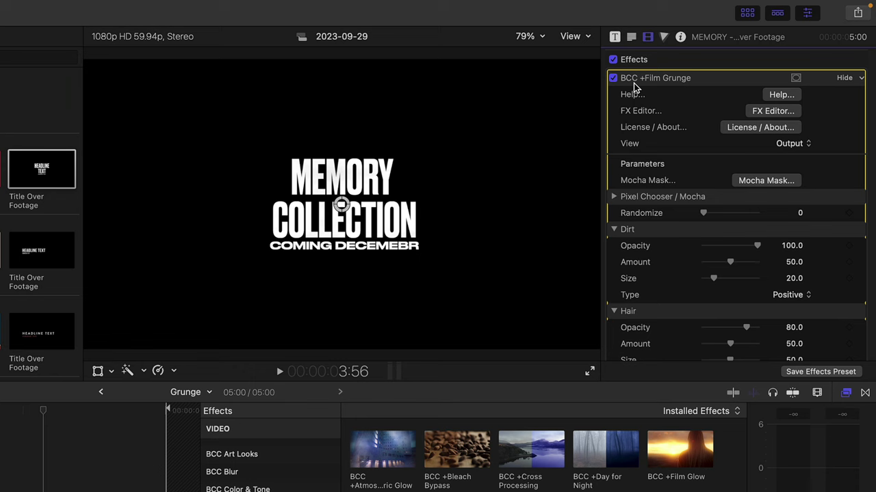
scroll(635, 87, "down", 10)
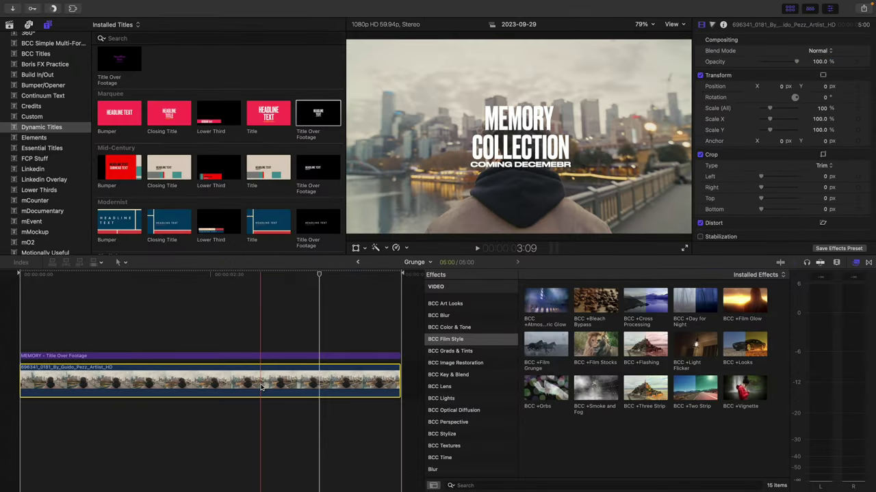
Back in Text Effects, add BCC +Film Grunge to the Grunge clip and play from the start
left_click(357, 263)
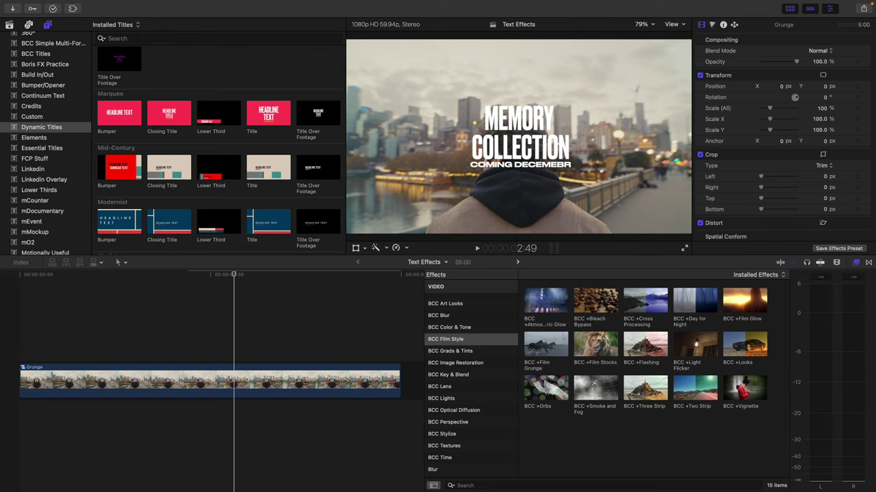
left_click_drag(566, 337, 307, 370)
key("Home")
key("space")
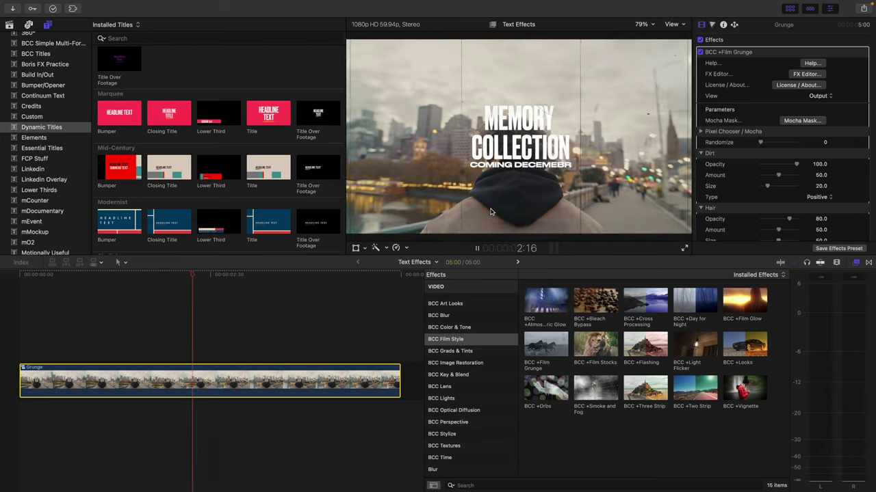
Stop playback and step frame by frame to inspect the grunge overlay
key("space")
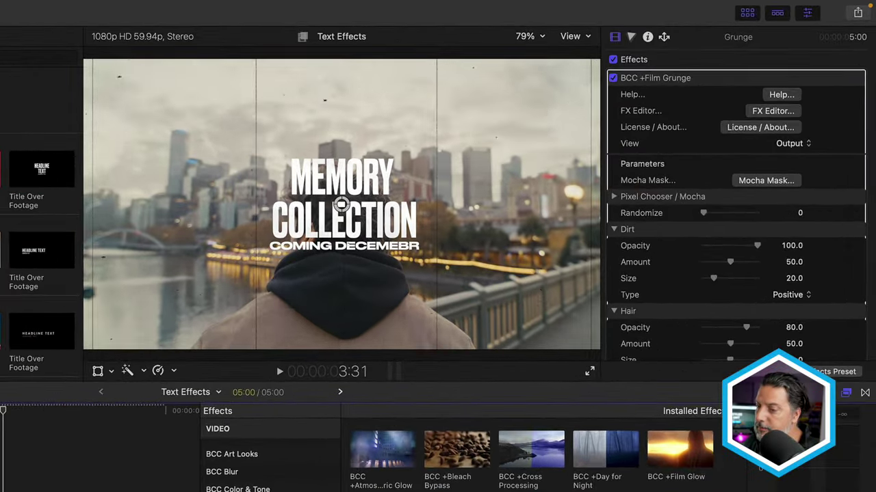
key("Left")
key("Left")
key("Left")
key("Right")
key("Right")
key("Right")
key("Right")
key("Right")
key("Right")
key("Right")
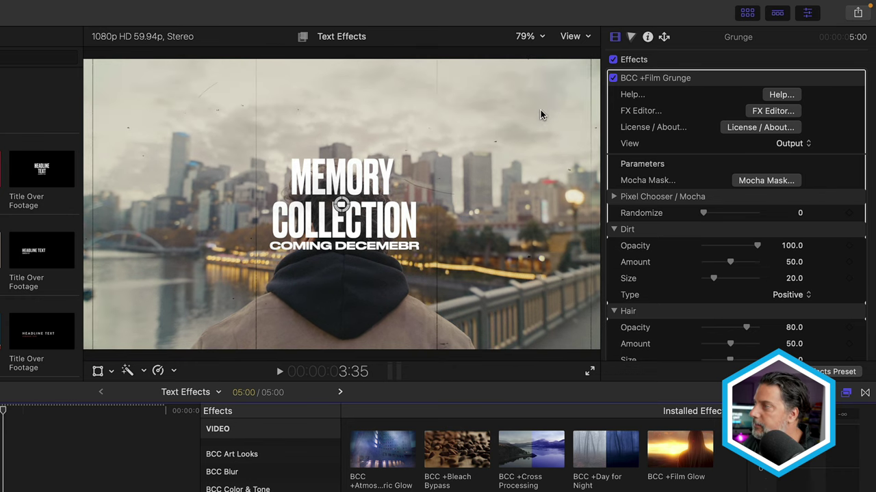
Raise the Film Grunge scratch amount to 27 and scratch variance to 100
scroll(669, 136, "down", 2)
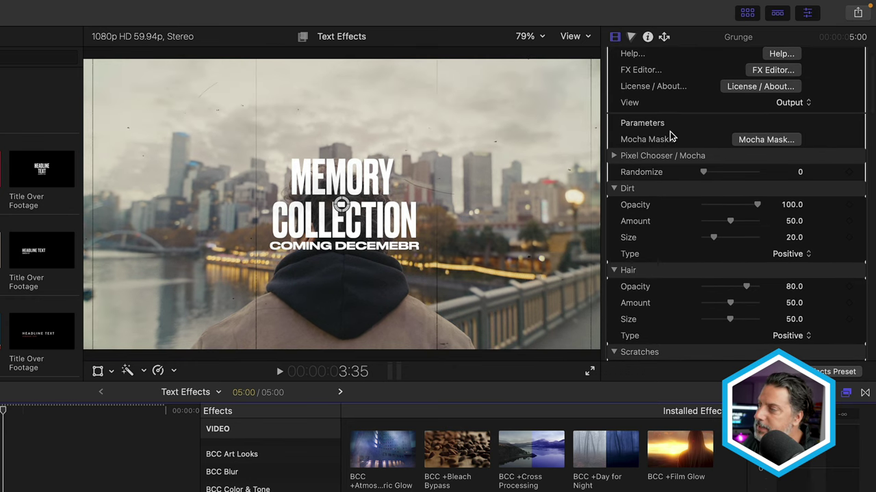
scroll(670, 137, "down", 3)
scroll(670, 136, "down", 5)
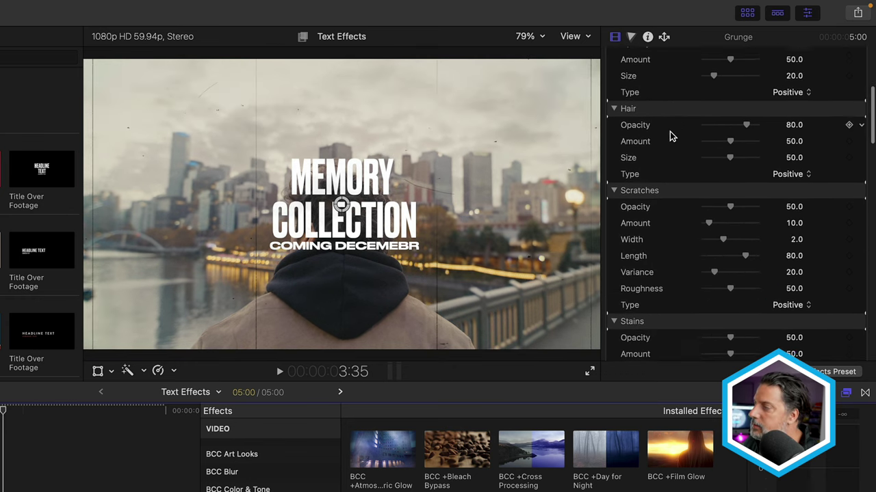
scroll(670, 136, "down", 3)
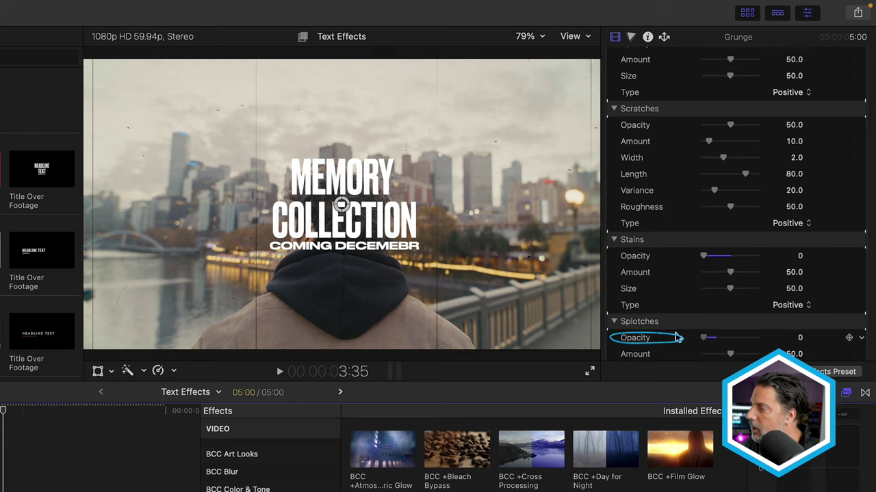
scroll(684, 272, "up", 7)
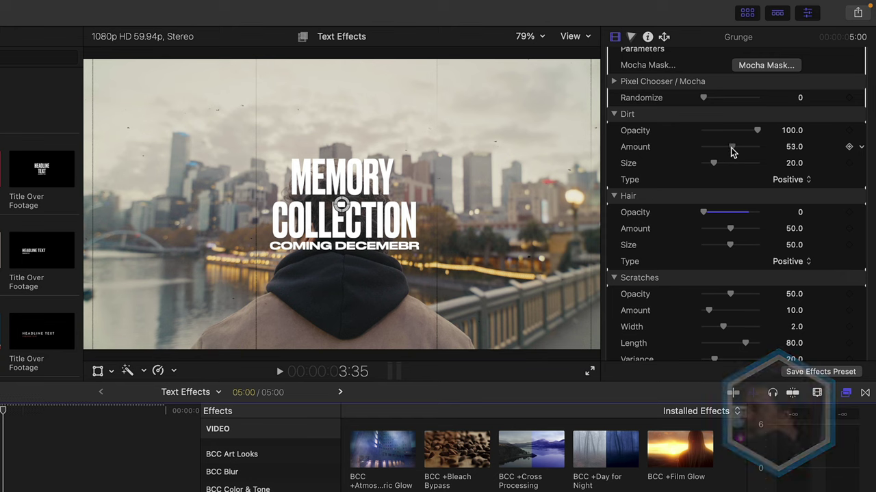
scroll(660, 218, "down", 4)
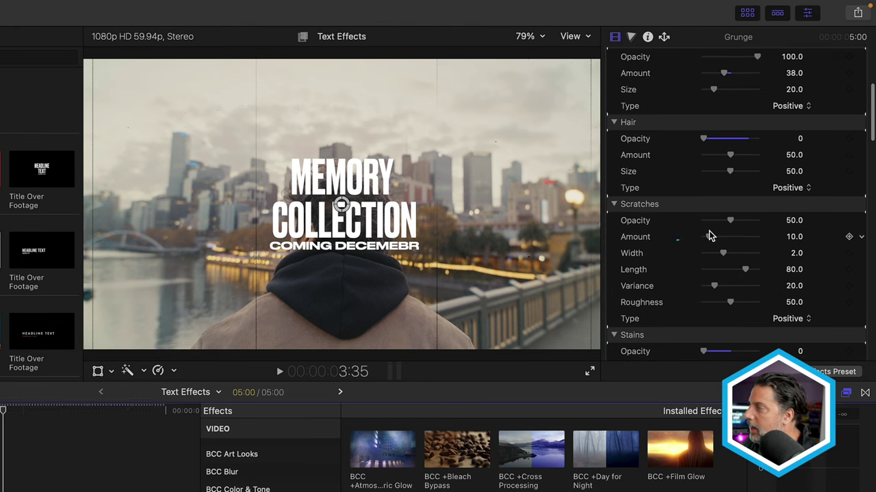
left_click_drag(708, 237, 737, 254)
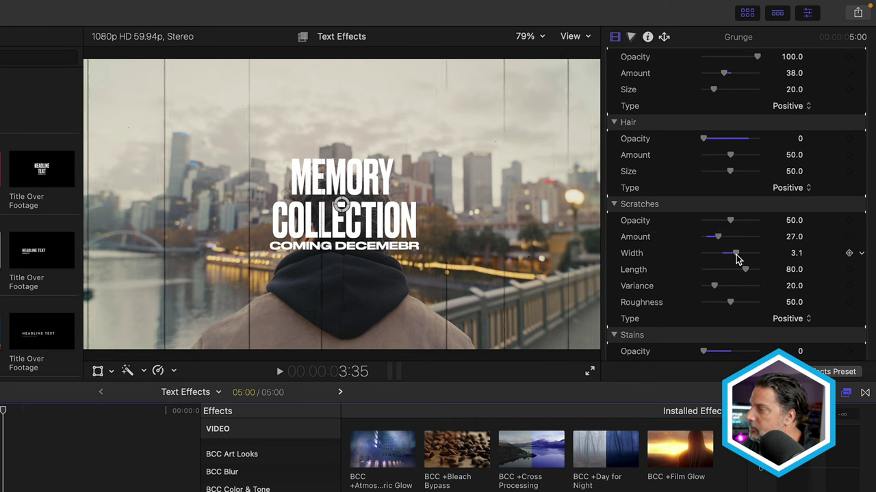
left_click_drag(716, 288, 769, 290)
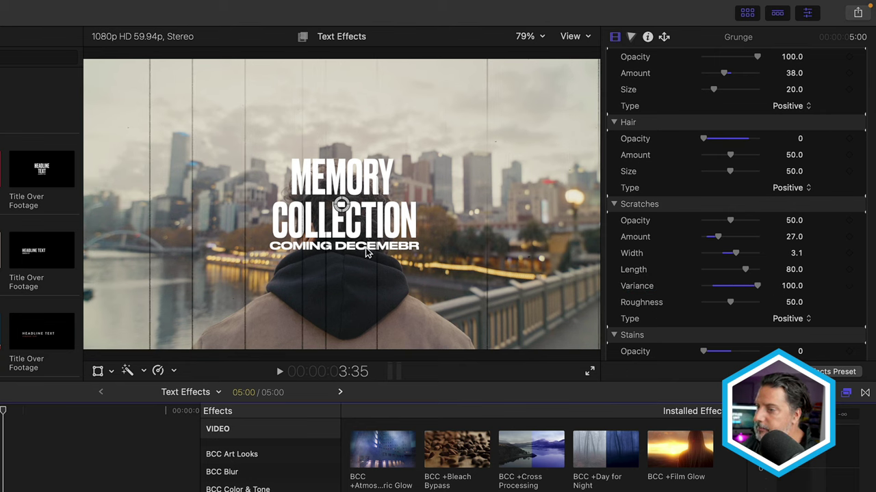
Set Film Grunge gate weave to Amount X 313 and Speed 28
scroll(665, 271, "down", 10)
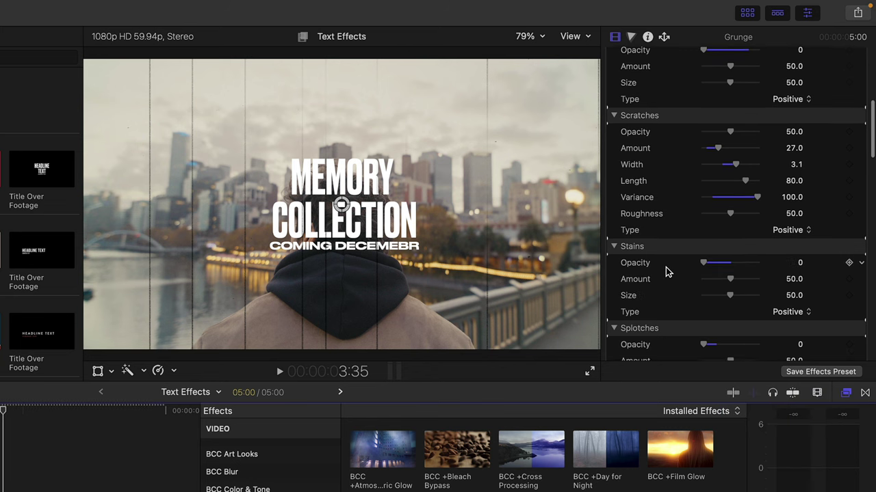
scroll(667, 271, "down", 1)
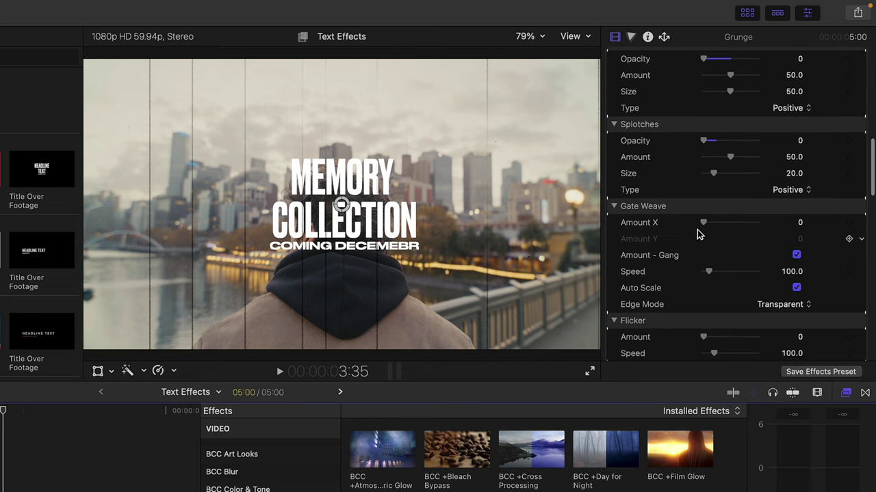
left_click_drag(706, 228, 723, 229)
left_click_drag(708, 273, 706, 272)
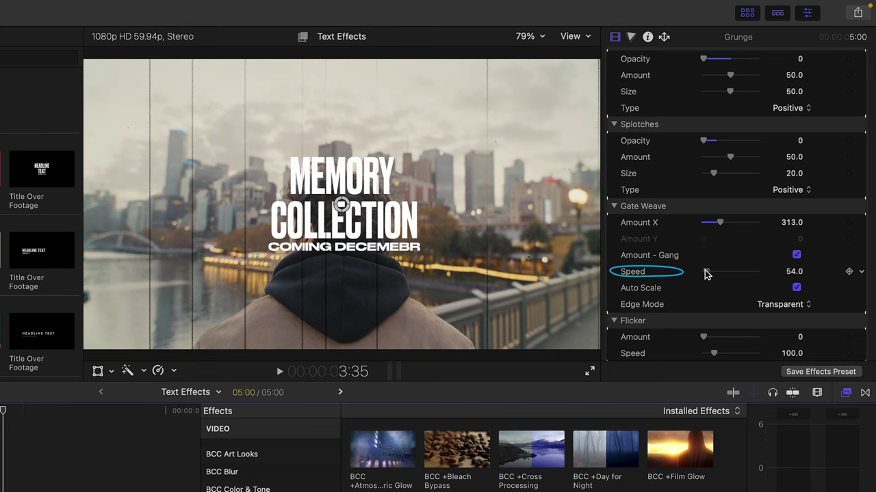
Add a faint vignette (opacity 14, size 139) and enable film grain
scroll(705, 274, "down", 3)
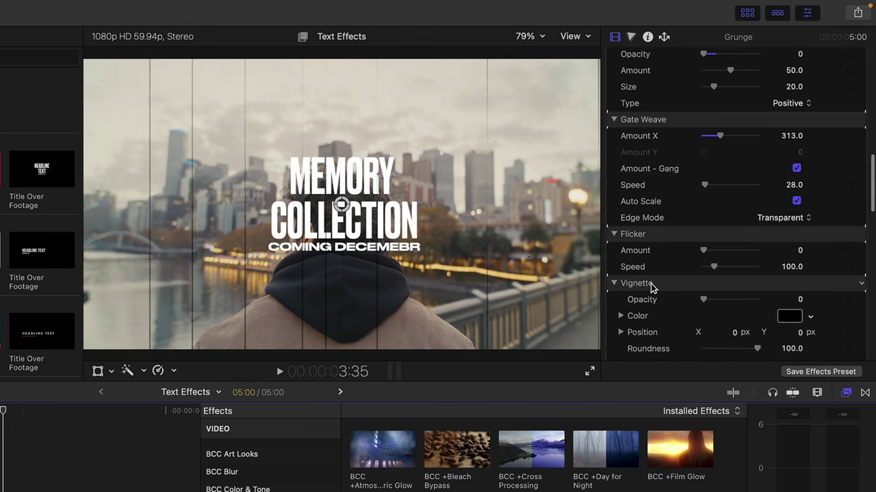
left_click_drag(708, 283, 733, 315)
scroll(713, 279, "down", 1)
scroll(661, 318, "down", 5)
left_click(796, 288)
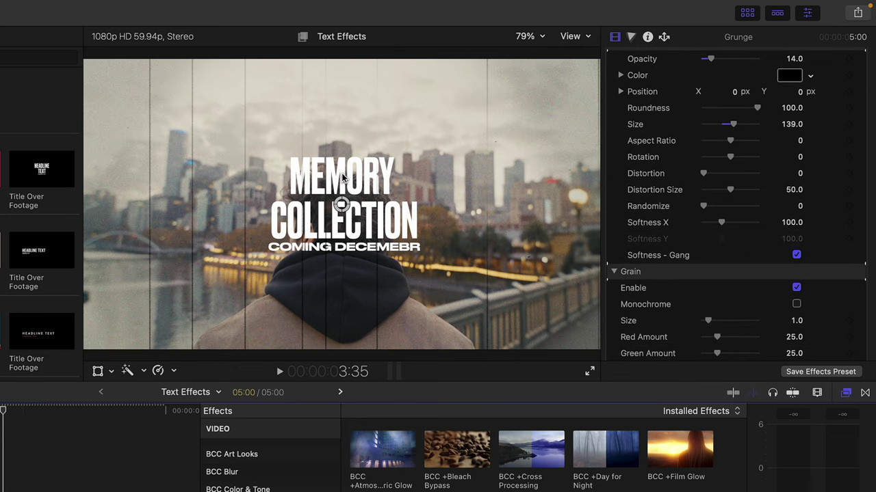